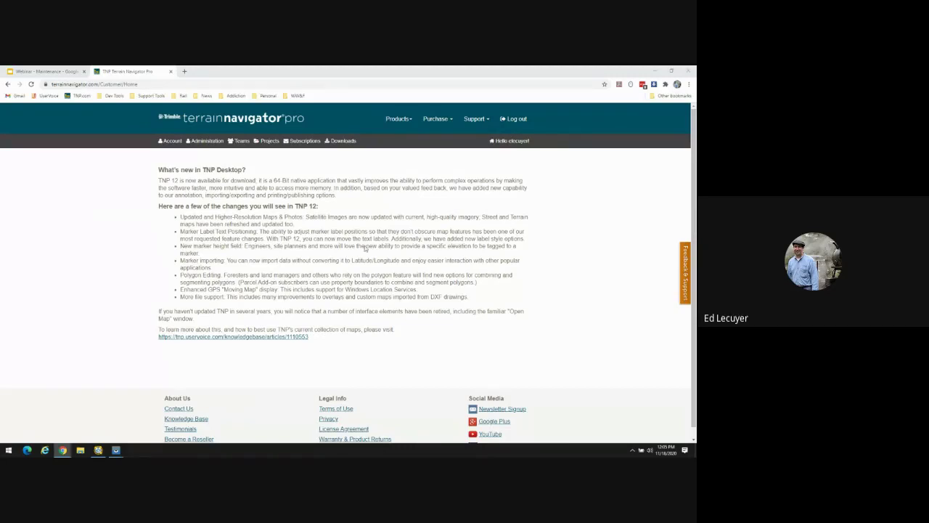
# Select the first TNP Stand Alone, Entire US Set subscription for renewal, view its purchase review, and leave without purchasing.
pyautogui.click(309, 144)
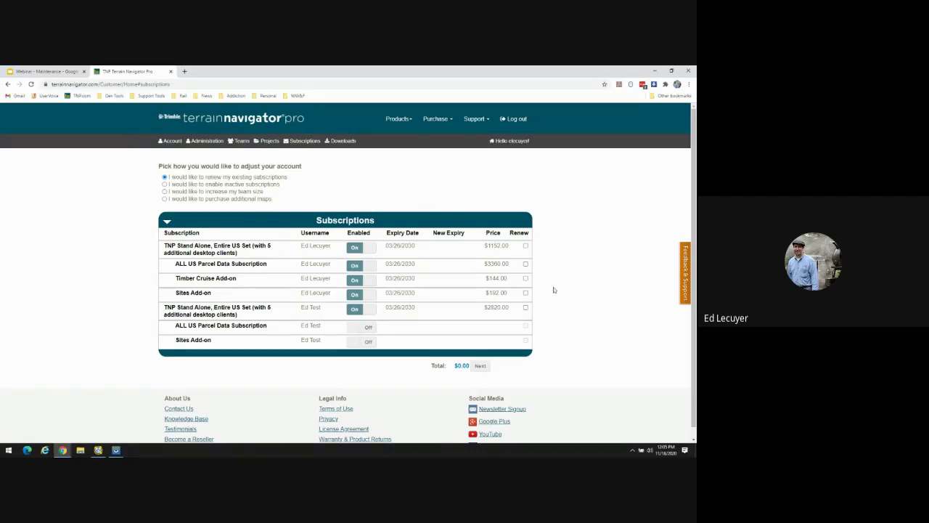
pyautogui.click(525, 246)
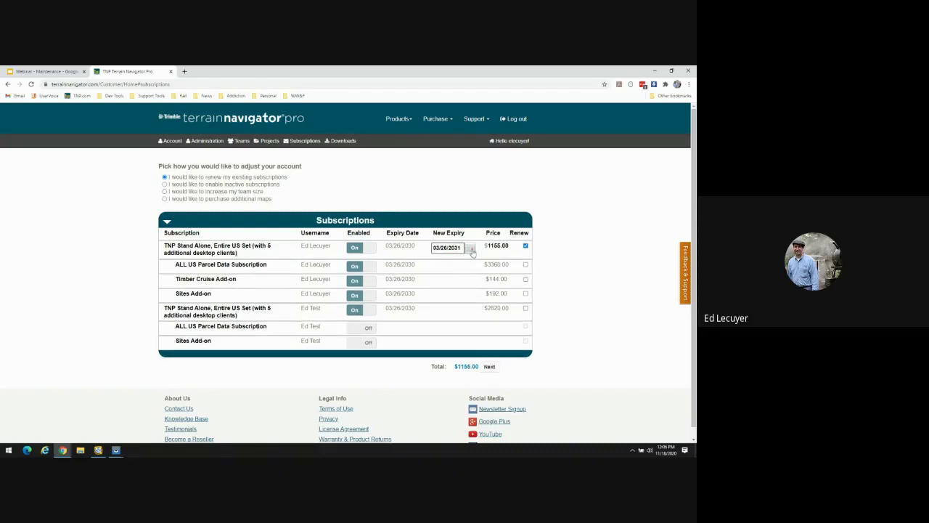
pyautogui.click(488, 367)
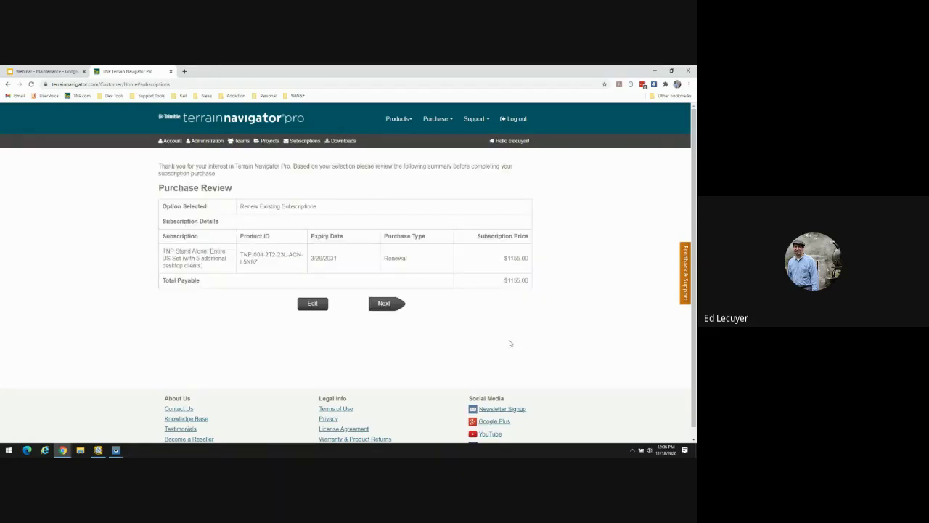
pyautogui.click(7, 85)
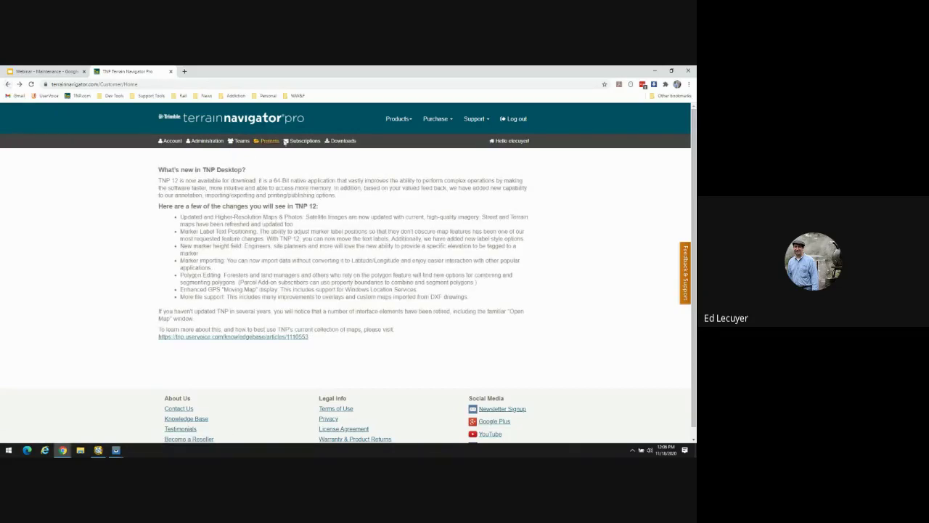
# From the account's subscriptions, start a purchase of additional maps, select Montana, and look over the add-on and delivery options.
pyautogui.click(289, 140)
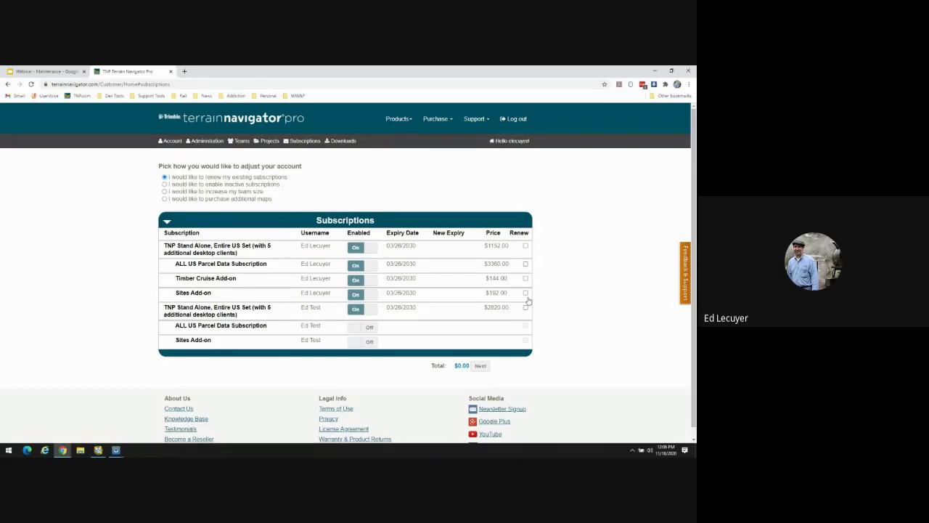
pyautogui.click(165, 199)
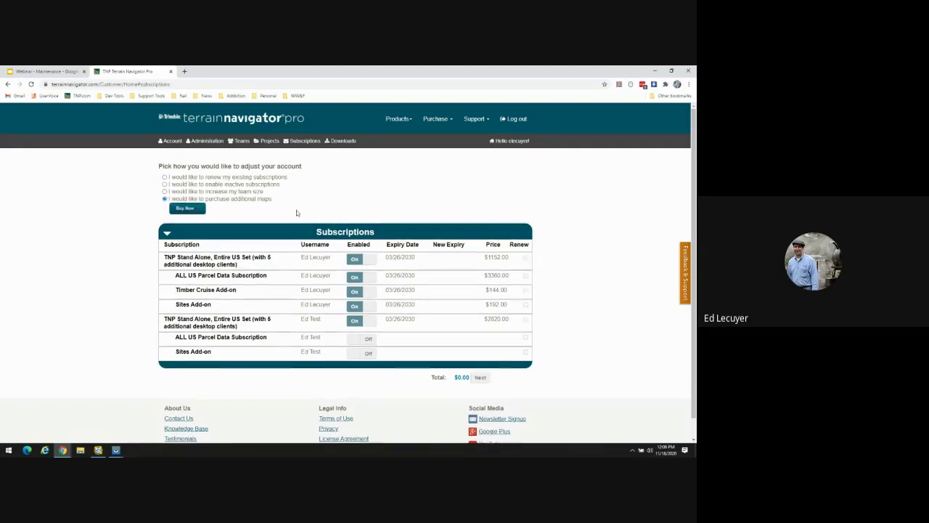
pyautogui.click(198, 209)
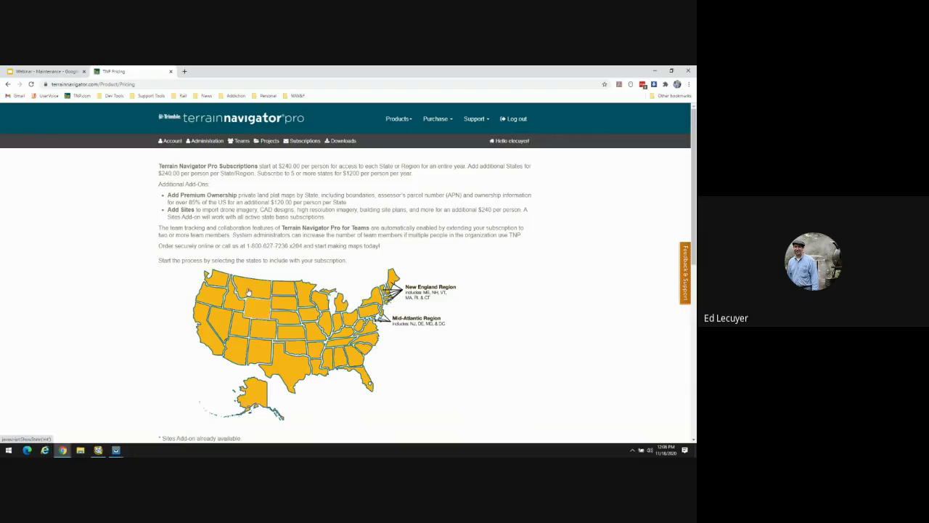
pyautogui.click(248, 291)
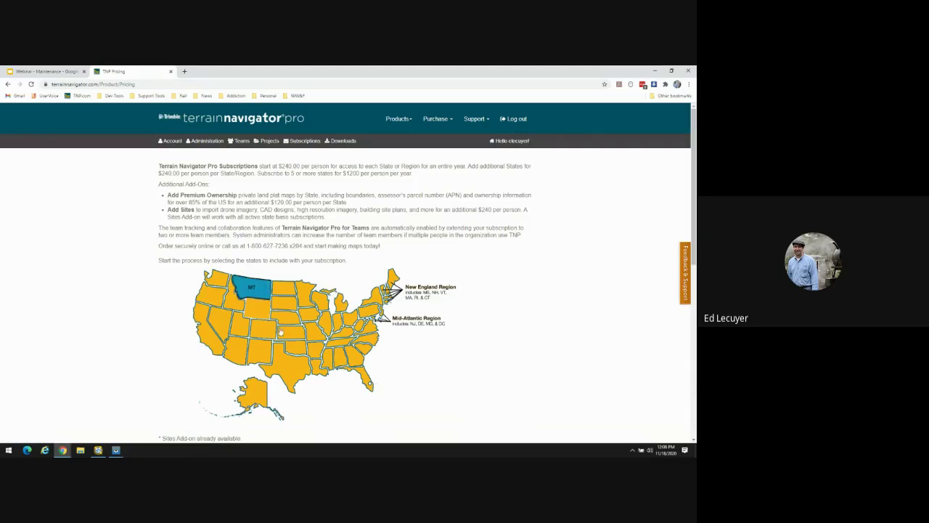
pyautogui.scroll(-1, 310, 381)
pyautogui.scroll(-6, 311, 380)
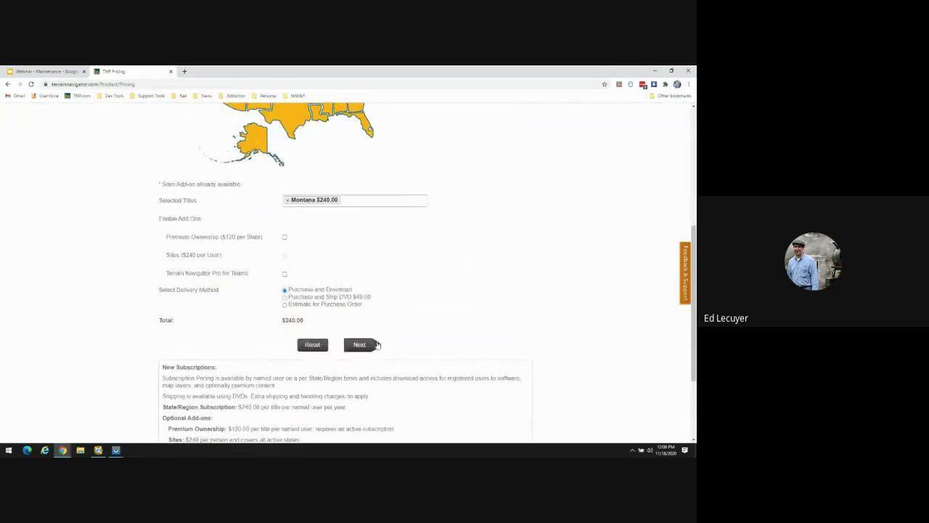
pyautogui.scroll(6, 361, 316)
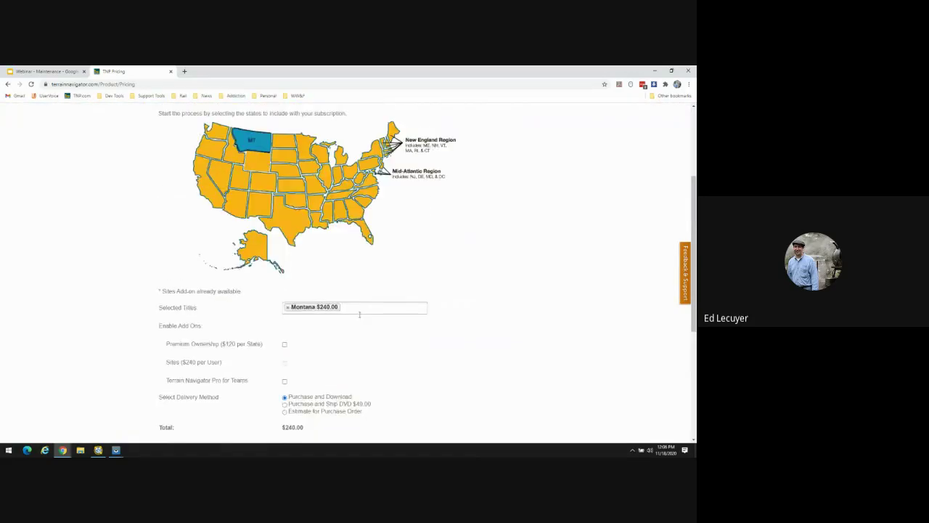
pyautogui.scroll(1, 369, 344)
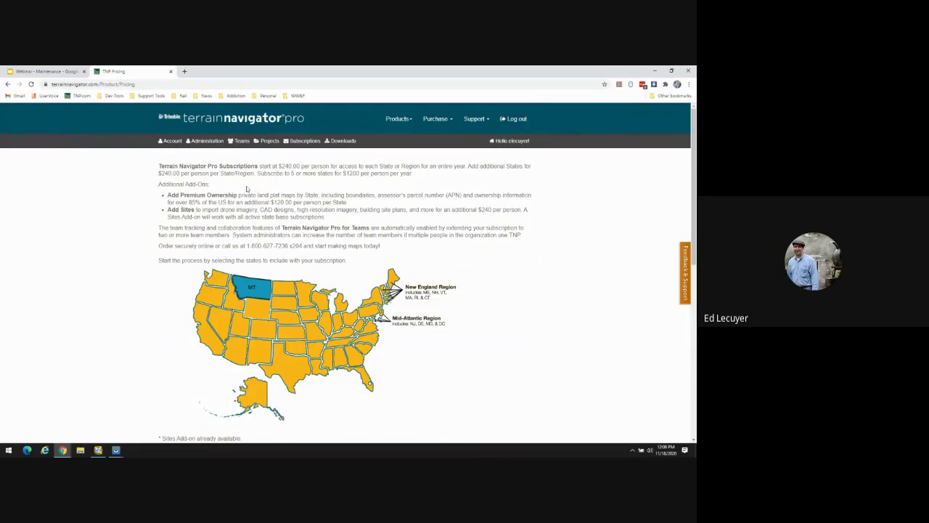
# Switch to the Terrain Navigator Pro desktop program, bring up Setup States and Regions, and cancel it.
pyautogui.click(98, 450)
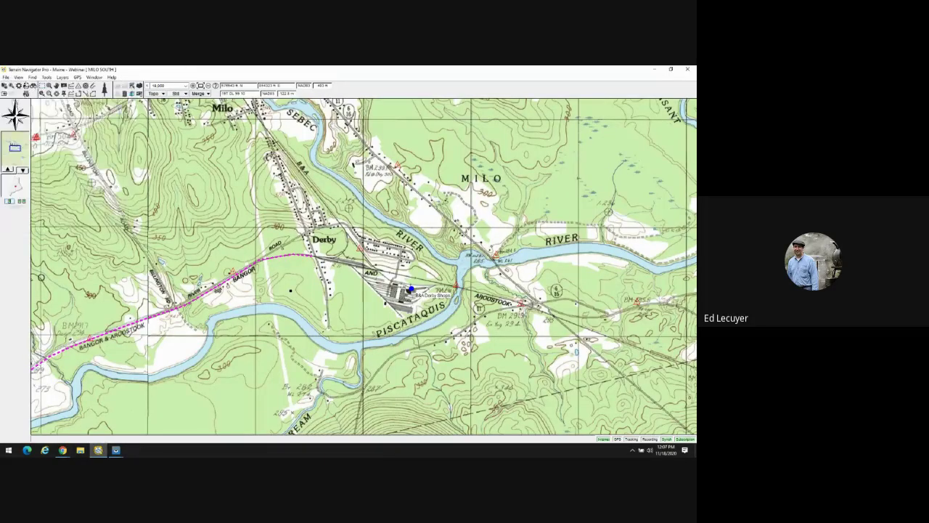
pyautogui.click(7, 77)
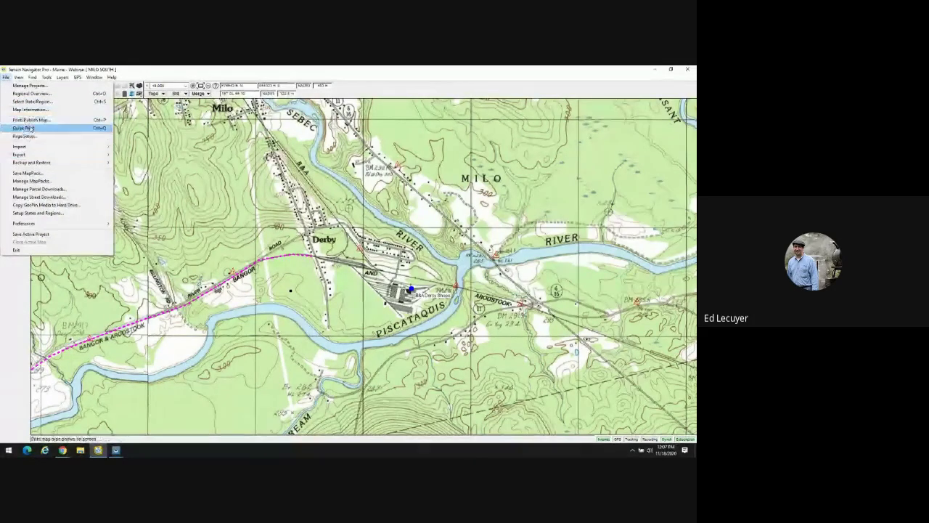
pyautogui.click(40, 212)
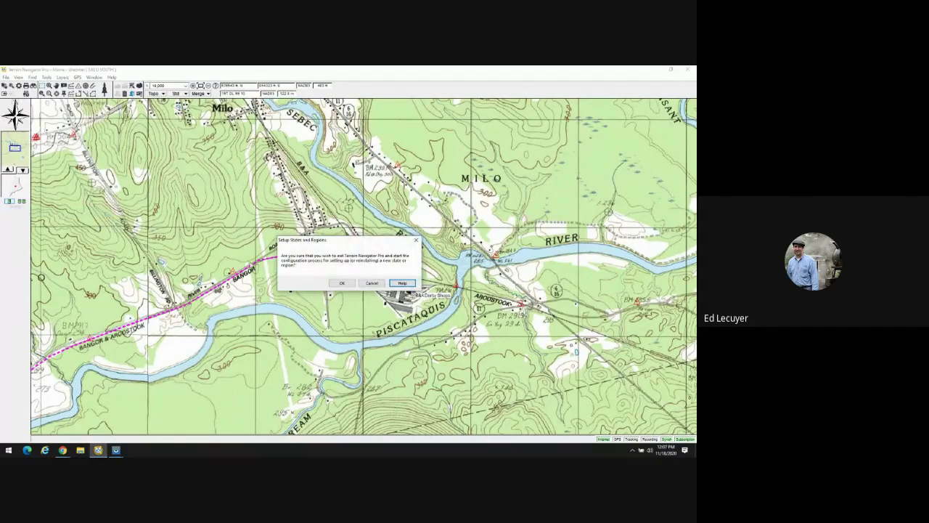
pyautogui.click(378, 284)
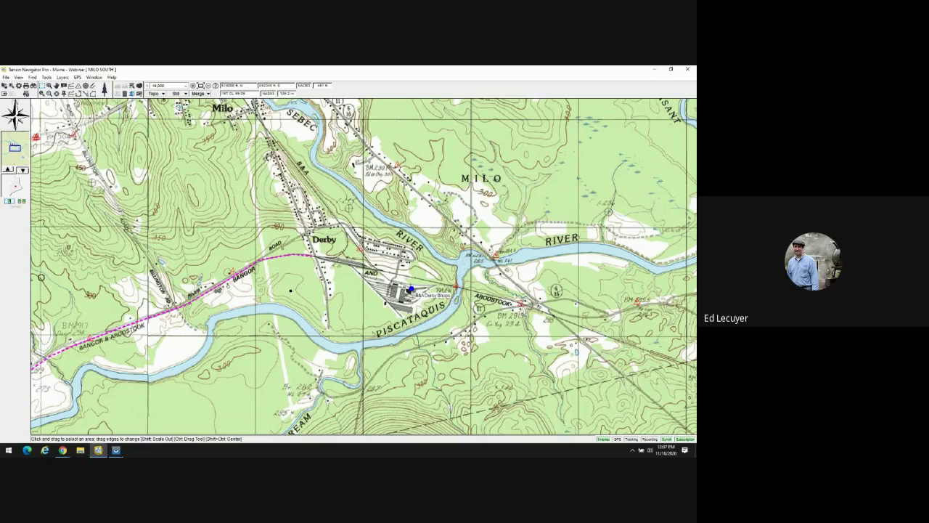
pyautogui.hotkey('alt', 'Tab')
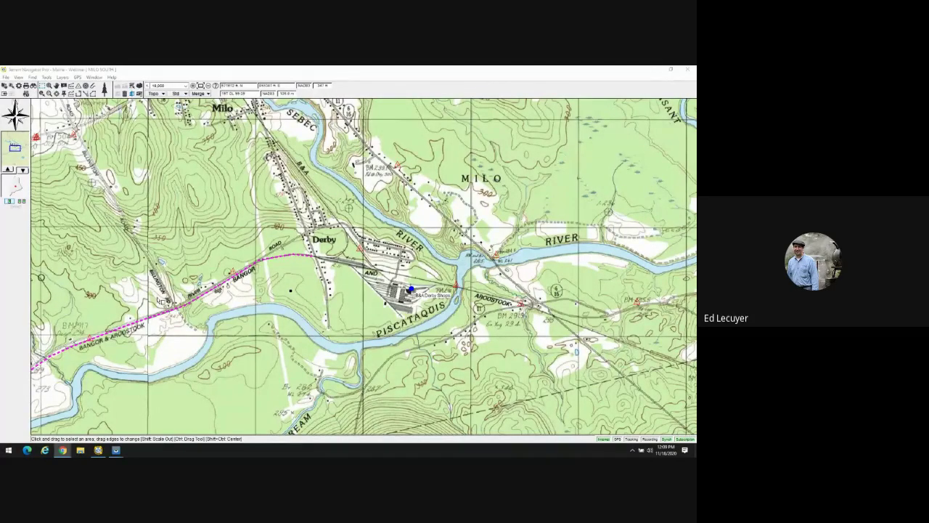
pyautogui.moveTo(63, 450)
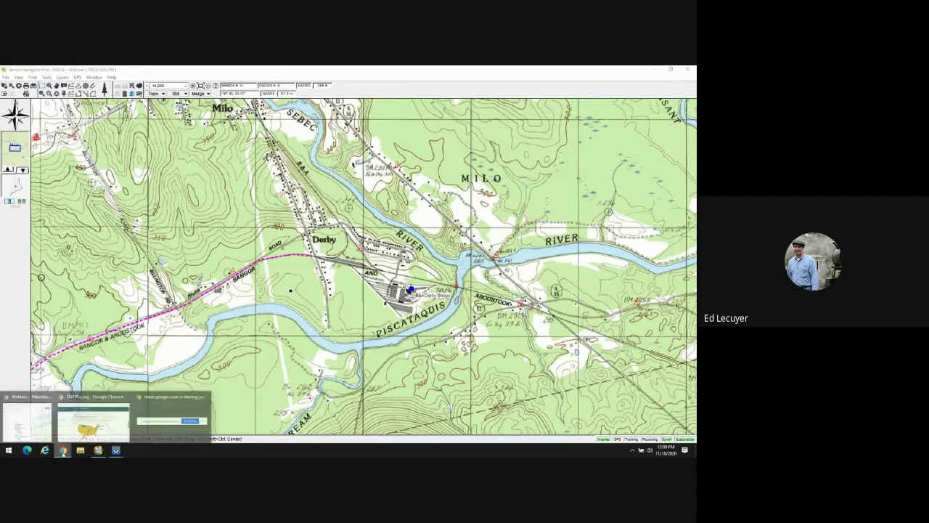
pyautogui.moveTo(37, 427)
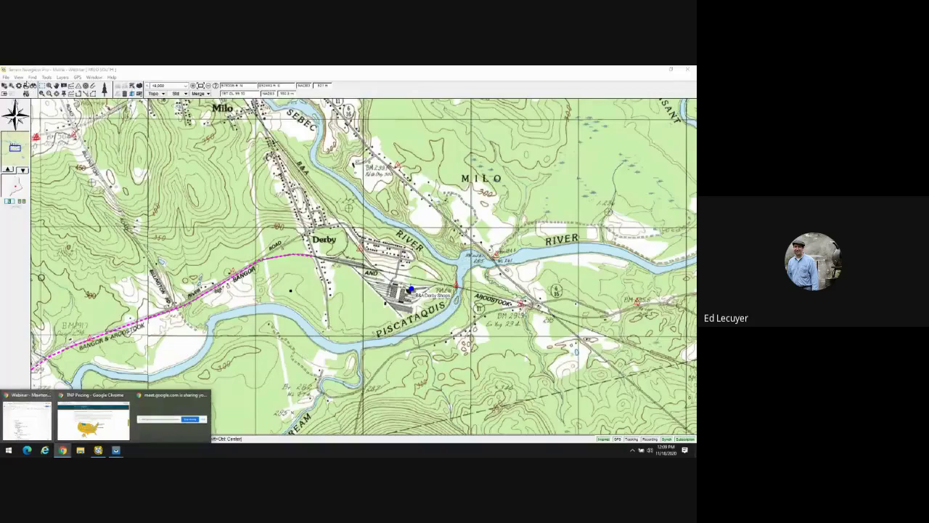
# View the Subscription and User Account preferences to check the licensed states and their expiry dates, and close them.
pyautogui.click(6, 77)
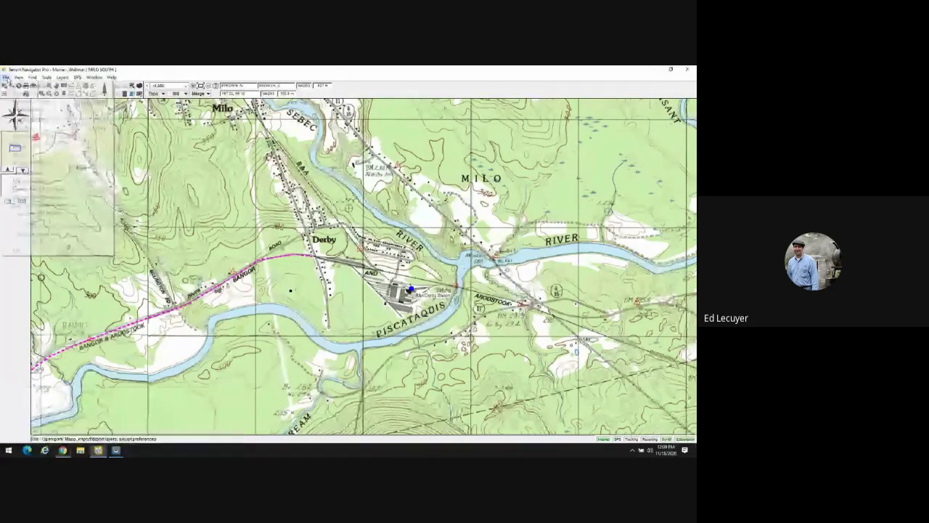
pyautogui.moveTo(42, 223)
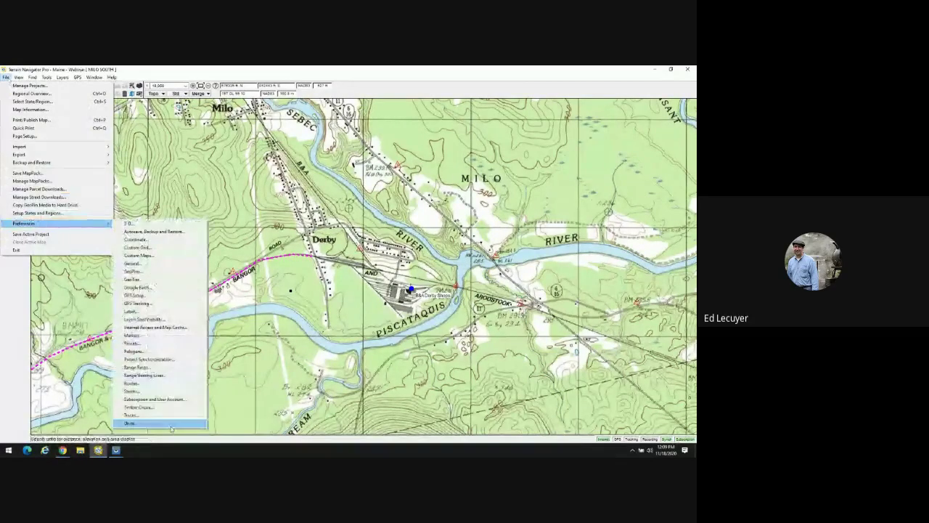
pyautogui.click(176, 400)
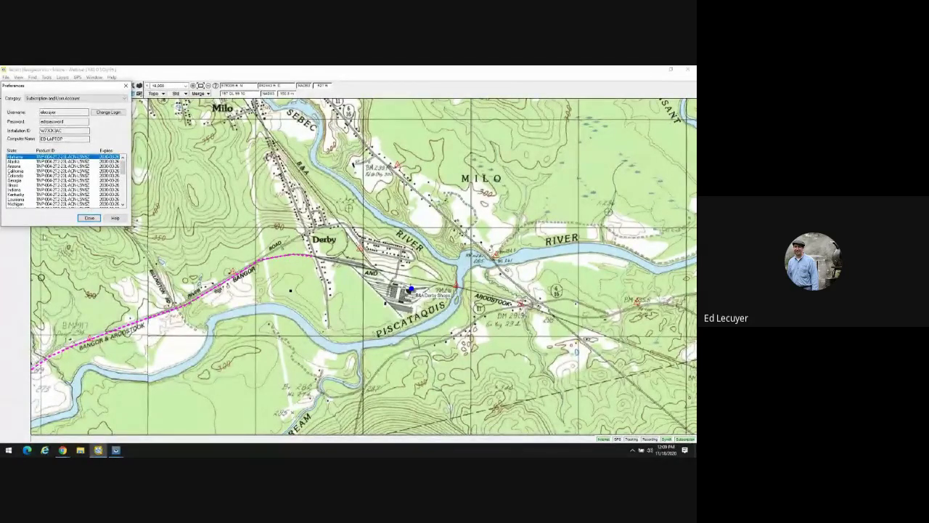
pyautogui.click(86, 218)
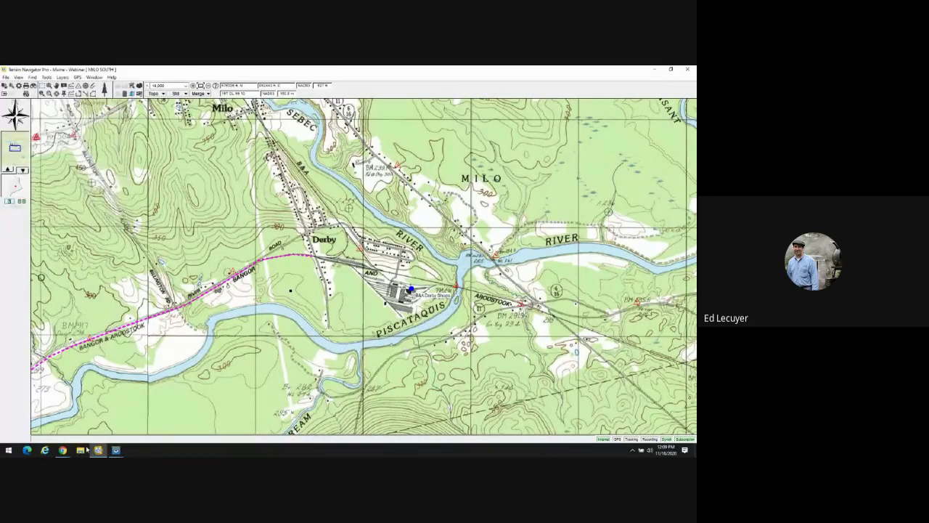
# Switch back to the Terrain Navigator Pro website in Chrome and expand the Profile, Users and Licenses sections of the account administration.
pyautogui.moveTo(63, 450)
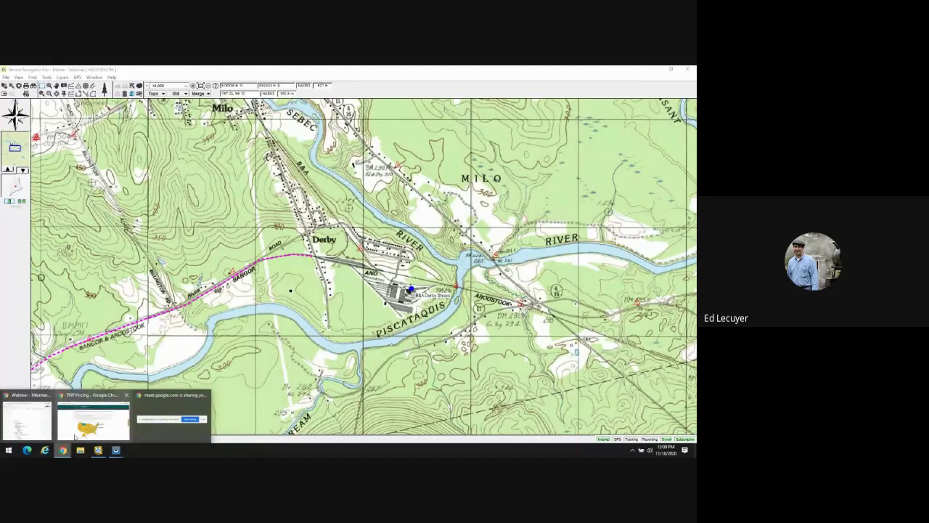
pyautogui.click(75, 433)
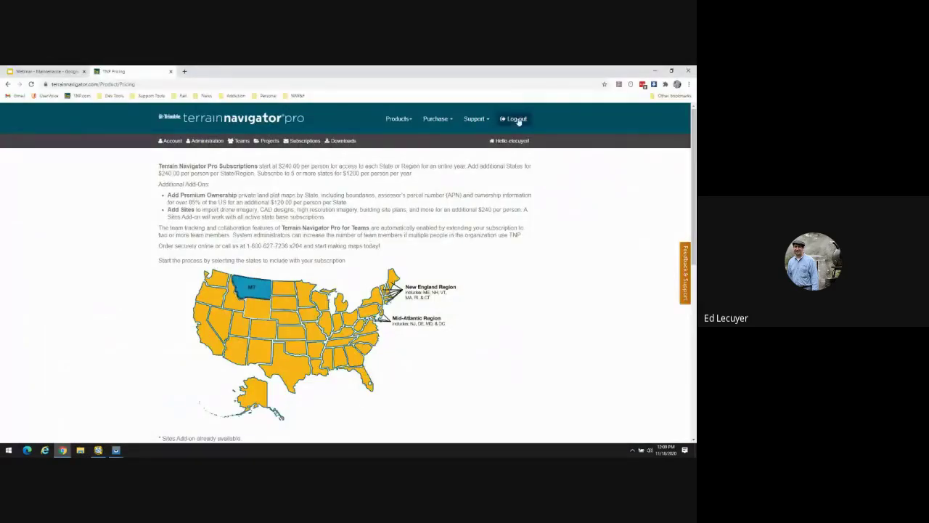
pyautogui.click(198, 144)
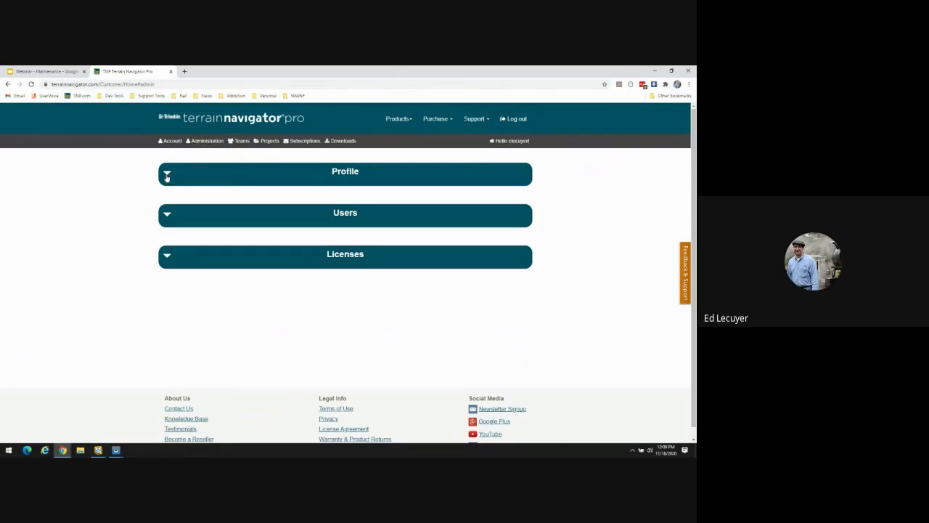
pyautogui.click(166, 174)
pyautogui.click(193, 350)
pyautogui.scroll(-1, 193, 350)
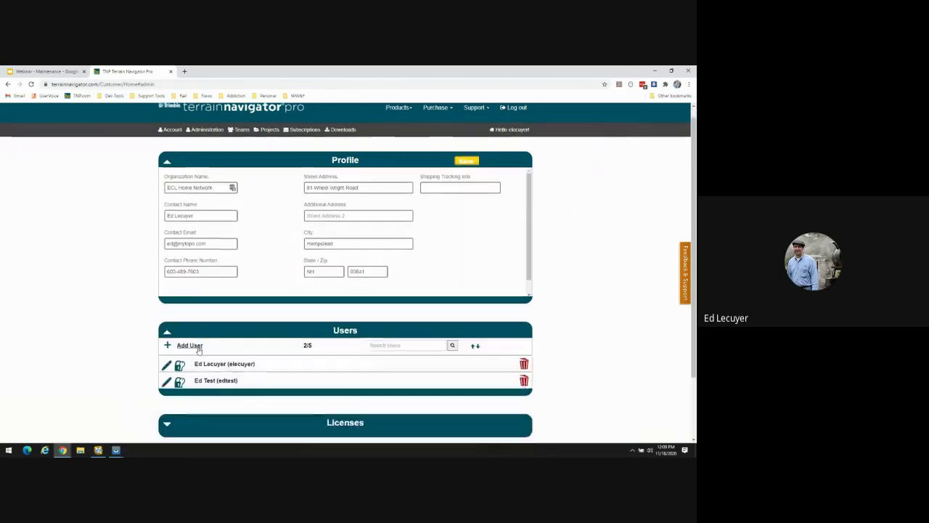
pyautogui.click(193, 359)
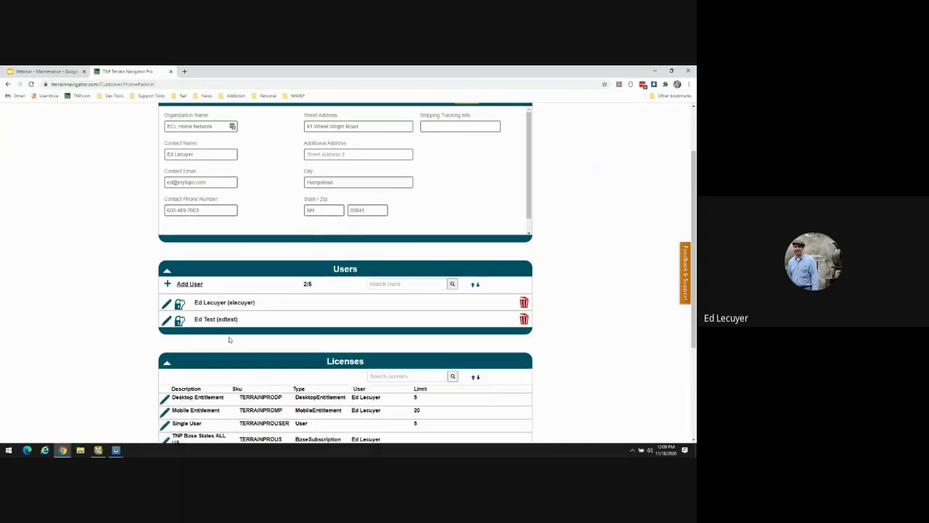
# Bring up the password change form for the first listed user and close it without changing anything.
pyautogui.scroll(-1, 226, 344)
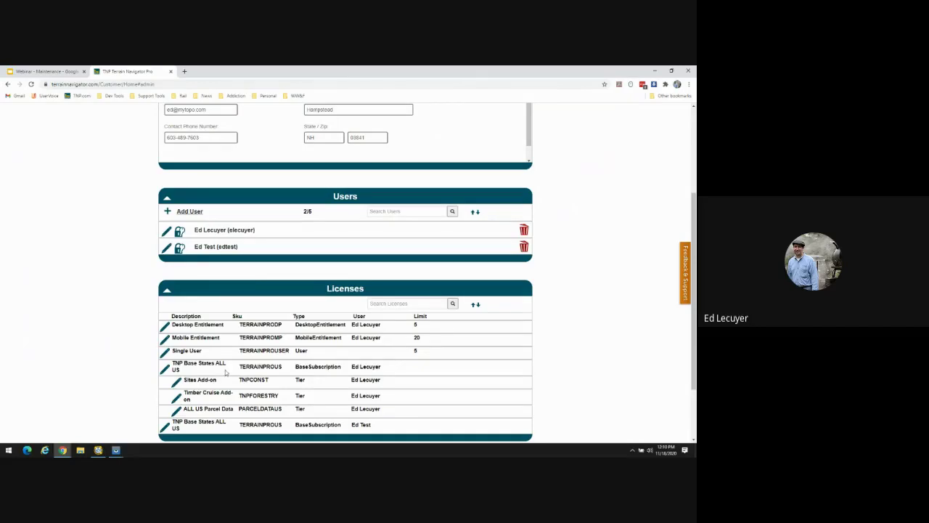
pyautogui.click(180, 233)
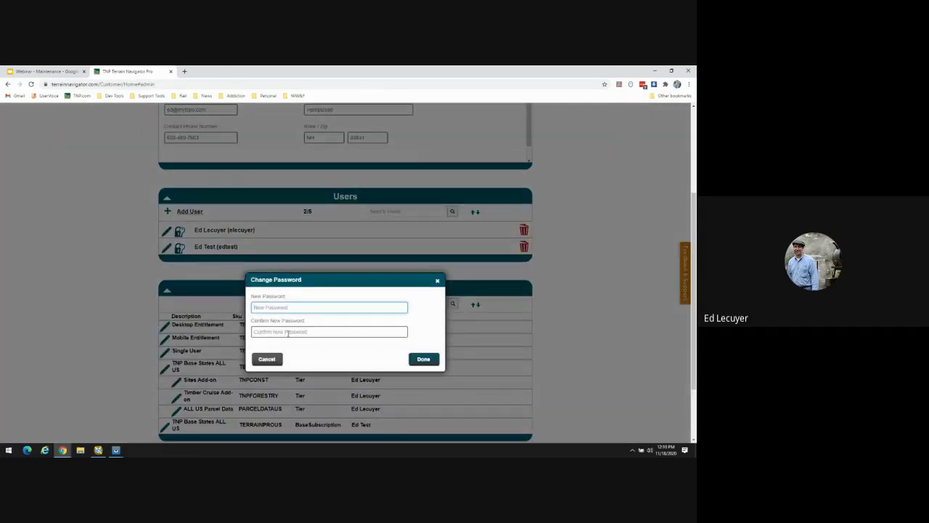
pyautogui.click(437, 281)
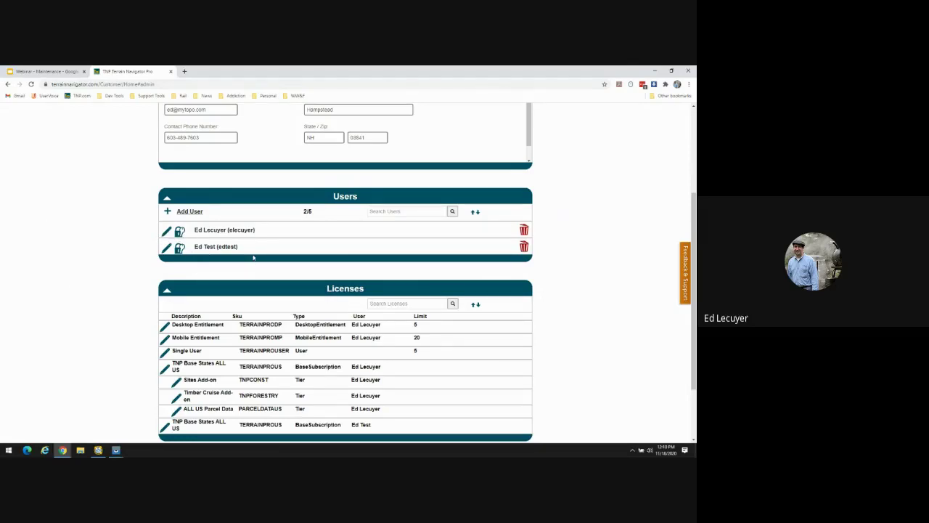
# Look over the administration sections and open the details of the first TNP Base States ALL US license.
pyautogui.scroll(-1, 254, 257)
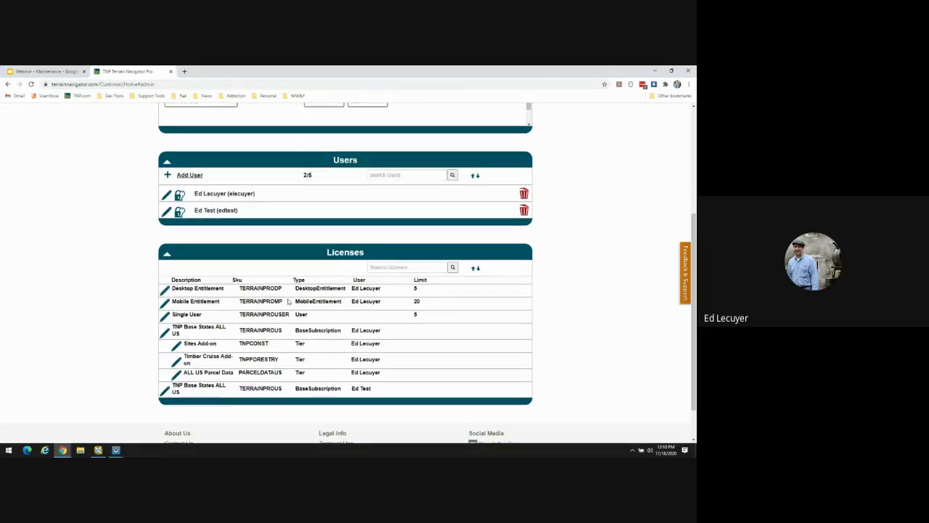
pyautogui.scroll(5, 288, 309)
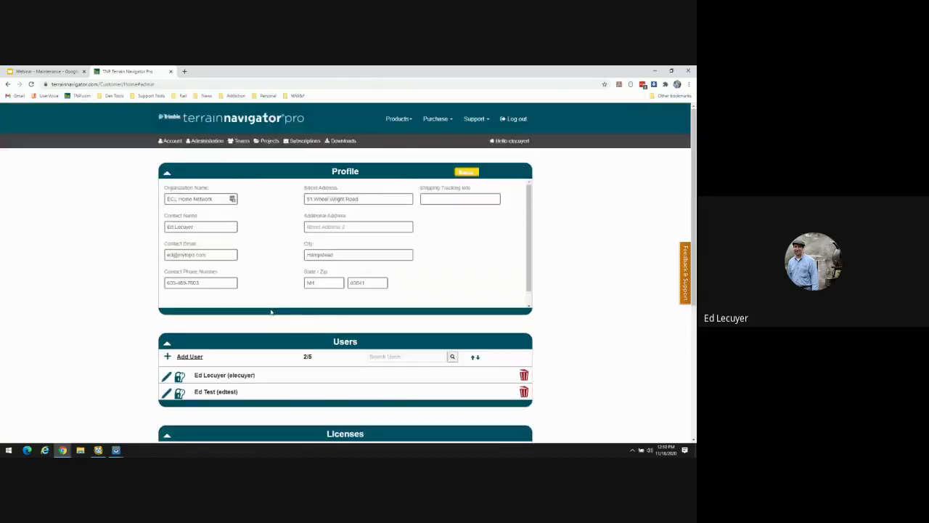
pyautogui.scroll(-2, 270, 312)
pyautogui.scroll(-2, 201, 317)
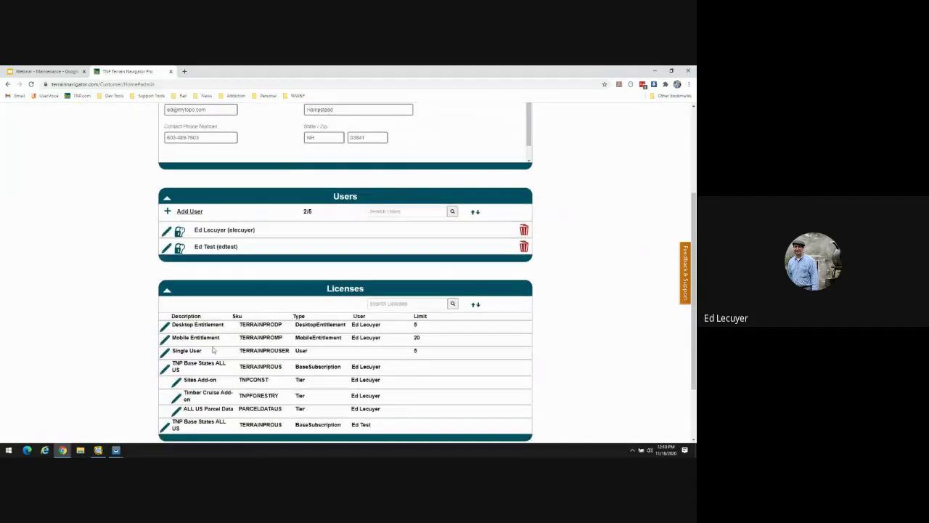
pyautogui.scroll(-1, 180, 361)
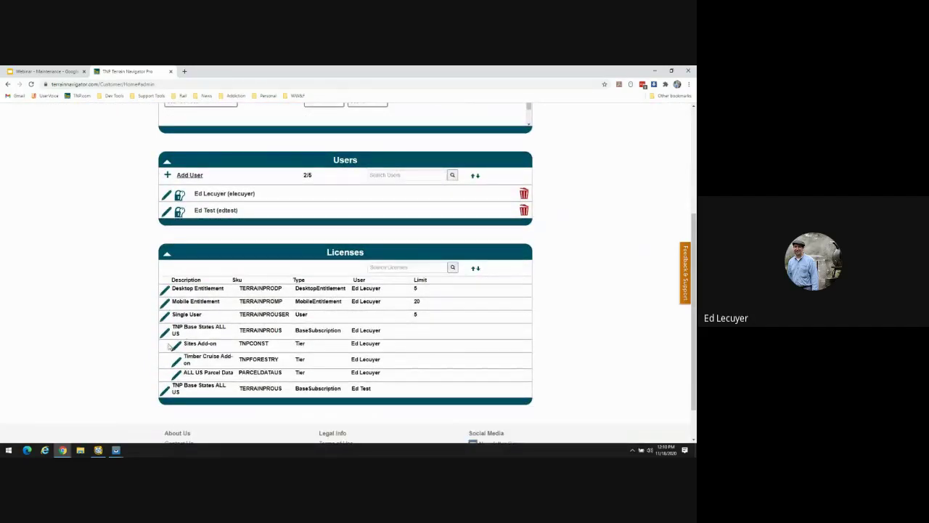
pyautogui.click(166, 334)
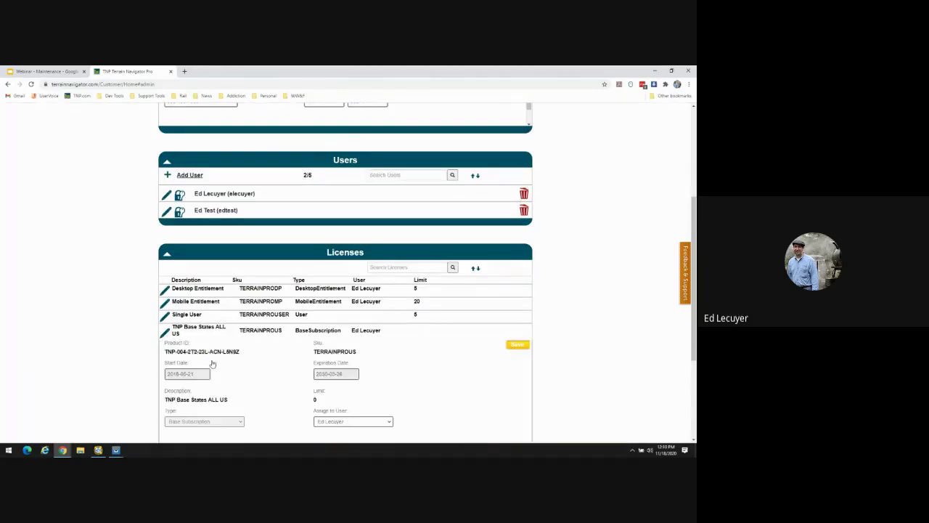
# Examine the product ID and remaining details of the open TNP Base States ALL US license.
pyautogui.moveTo(164, 351); pyautogui.dragTo(242, 354)
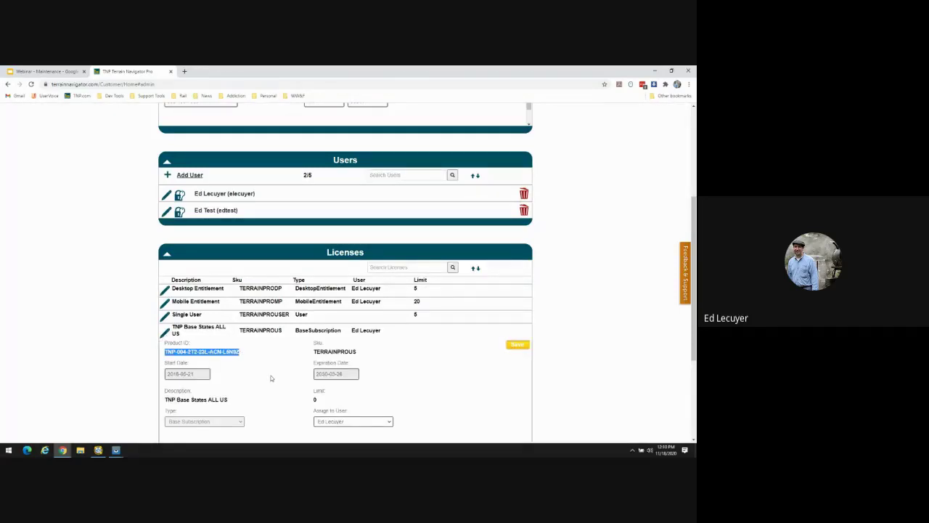
pyautogui.click(271, 378)
pyautogui.scroll(-1, 273, 381)
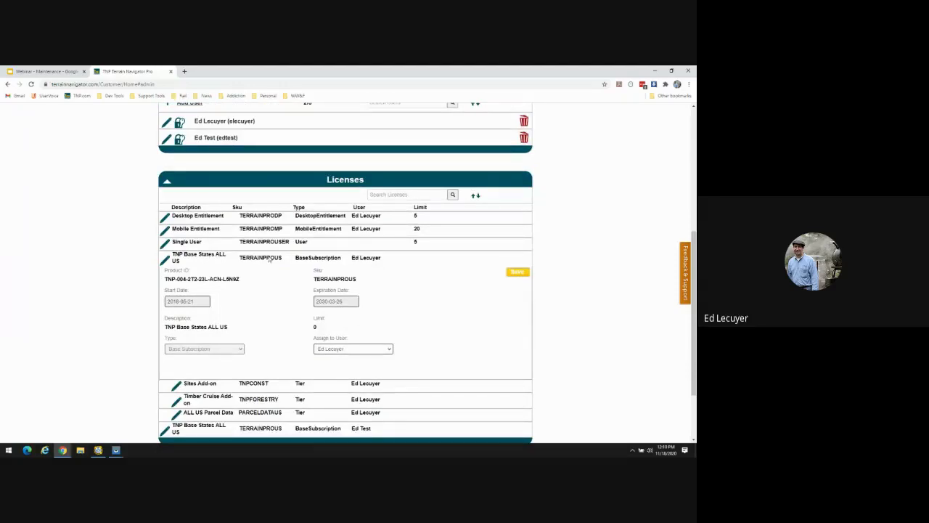
# Expand the first listed user in the Users section and show that user's installations.
pyautogui.scroll(4, 270, 259)
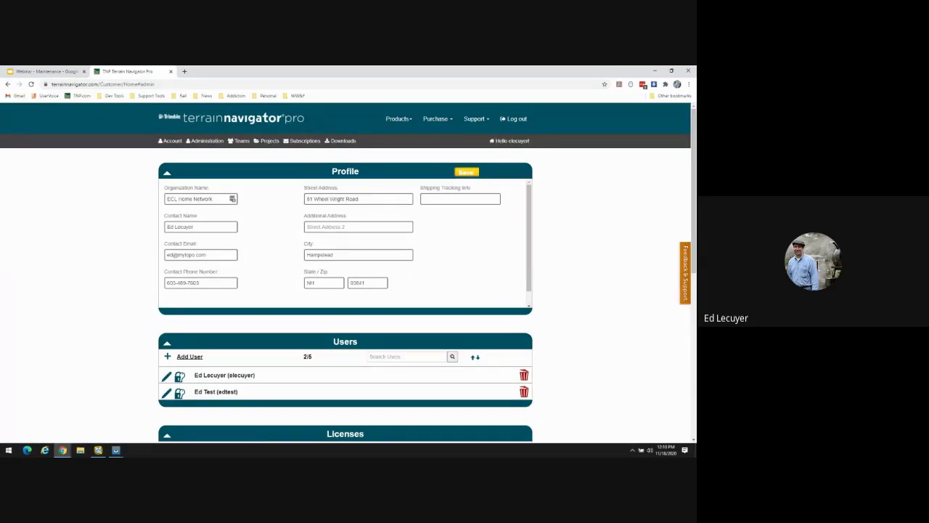
pyautogui.scroll(-3, 333, 290)
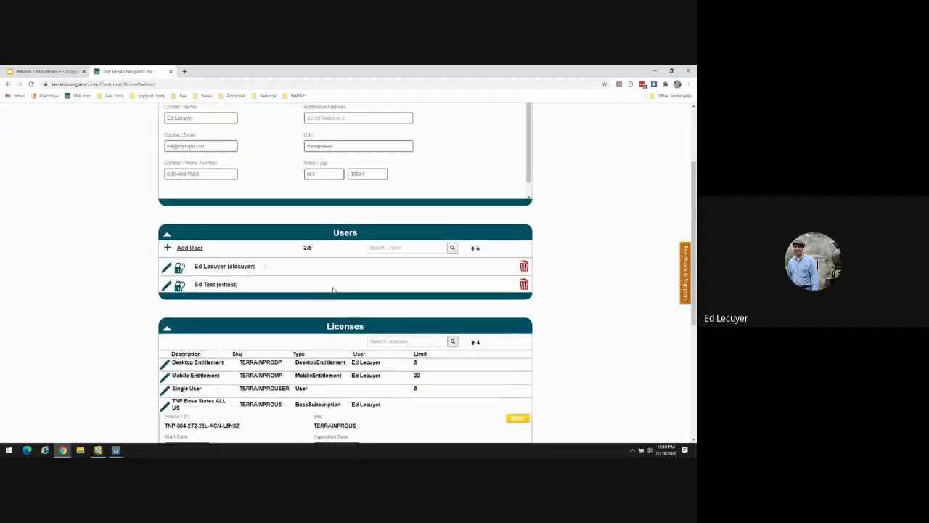
pyautogui.click(334, 290)
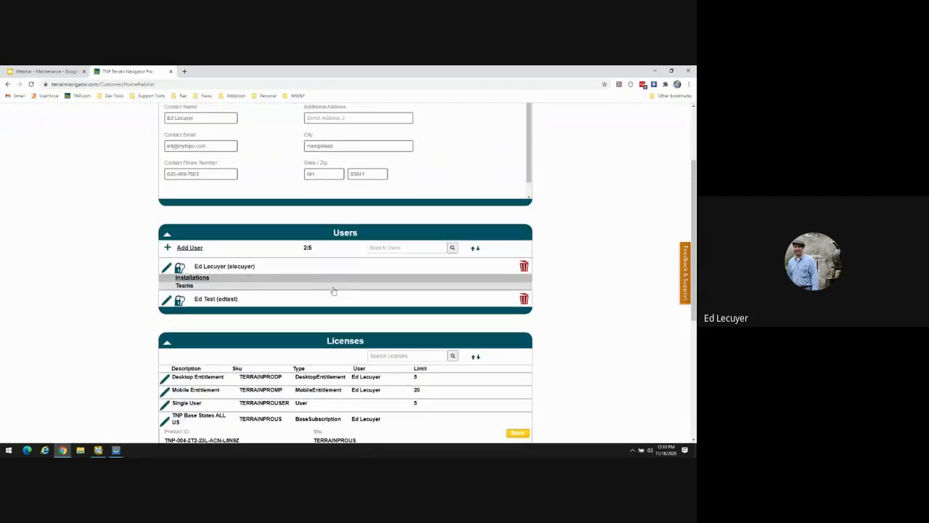
pyautogui.click(203, 282)
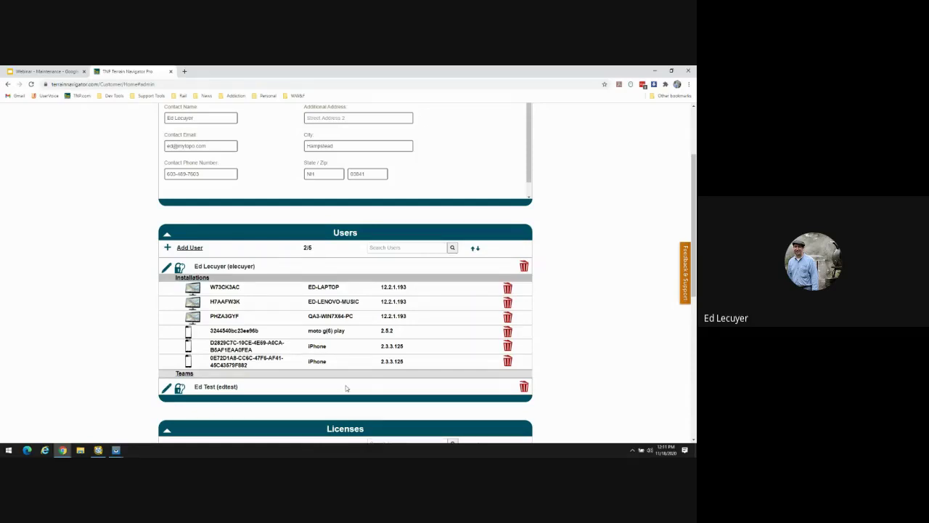
# Delete the two iPhone installations and the ED-LENOVO-MUSIC installation of the first listed user, confirming each deletion.
pyautogui.scroll(-1, 343, 381)
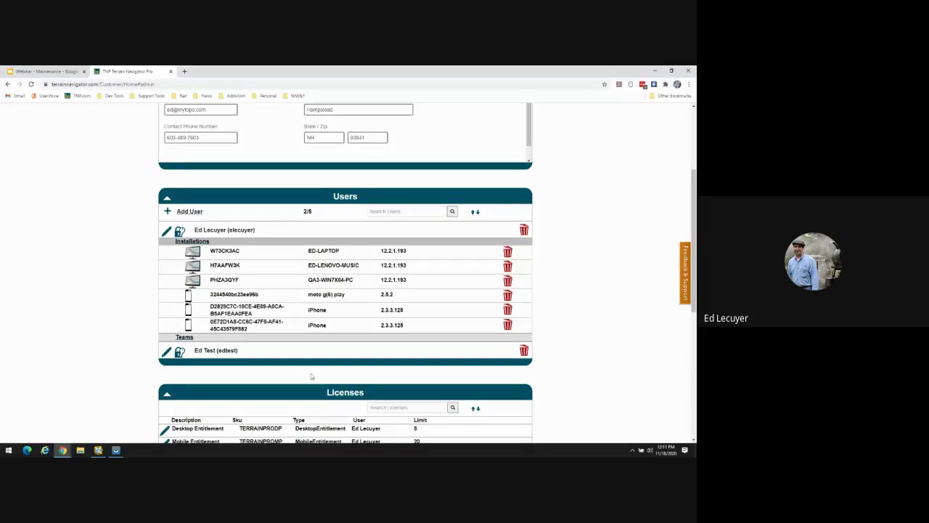
pyautogui.scroll(-1, 310, 378)
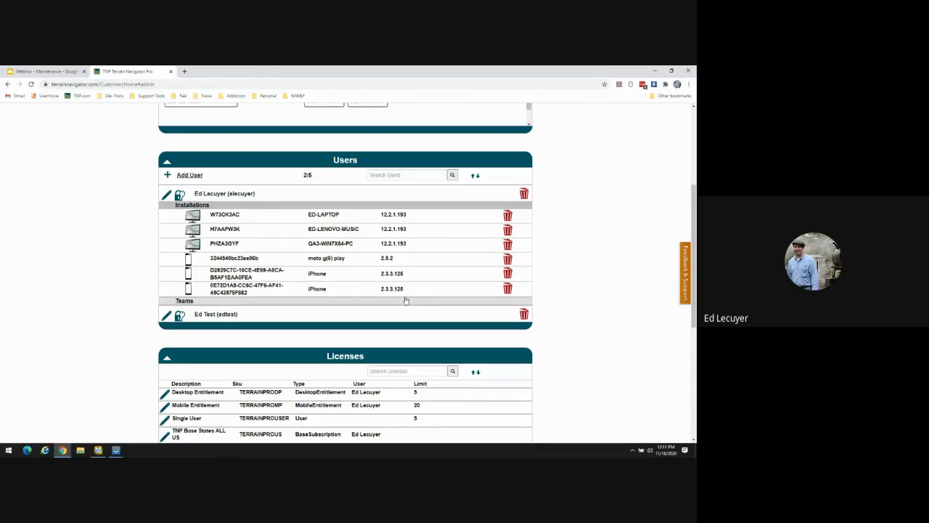
pyautogui.click(508, 272)
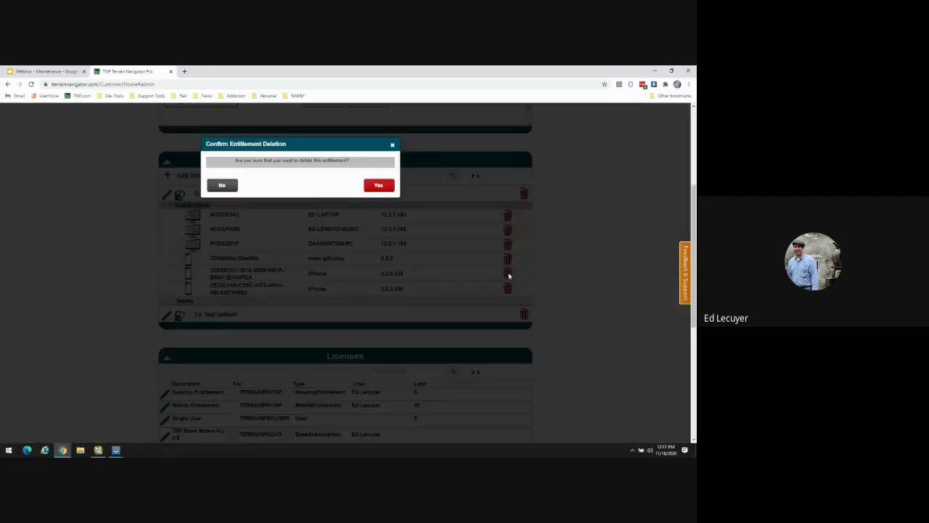
pyautogui.click(384, 184)
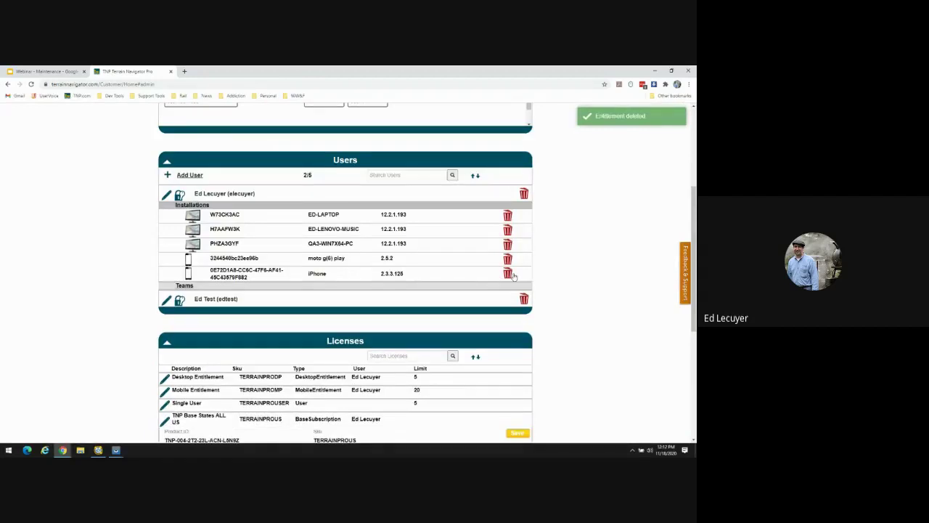
pyautogui.click(507, 273)
pyautogui.click(386, 190)
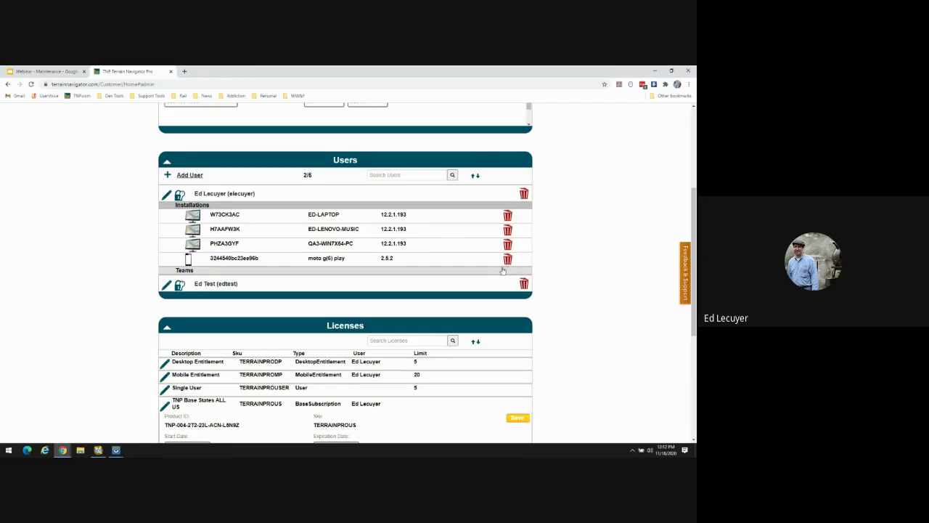
pyautogui.click(507, 230)
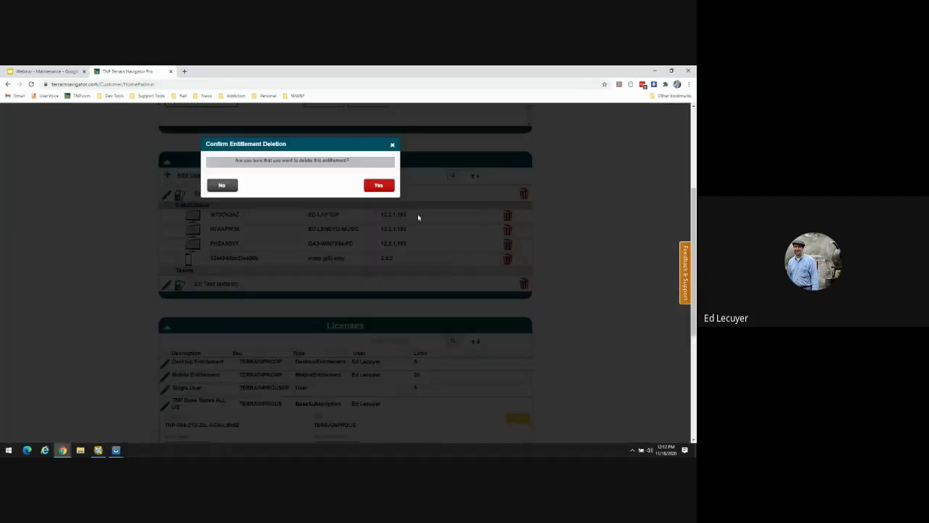
pyautogui.click(373, 183)
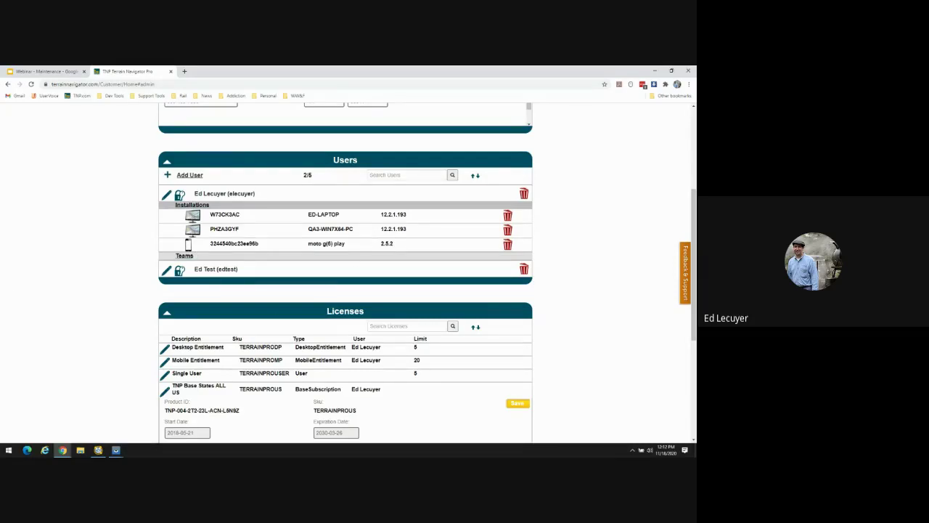
# Check the software versions of the first user's two remaining desktop installations.
pyautogui.scroll(1, 384, 225)
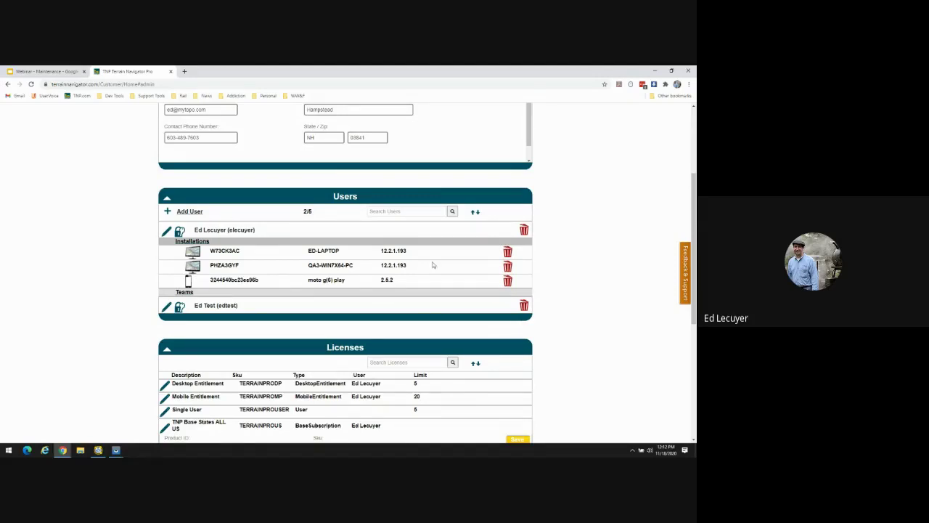
pyautogui.moveTo(381, 250); pyautogui.dragTo(407, 270)
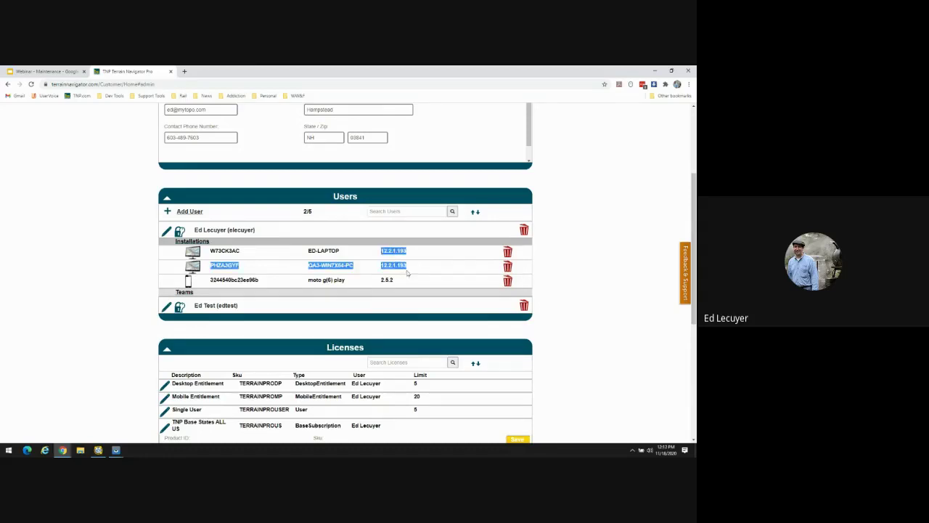
pyautogui.click(418, 267)
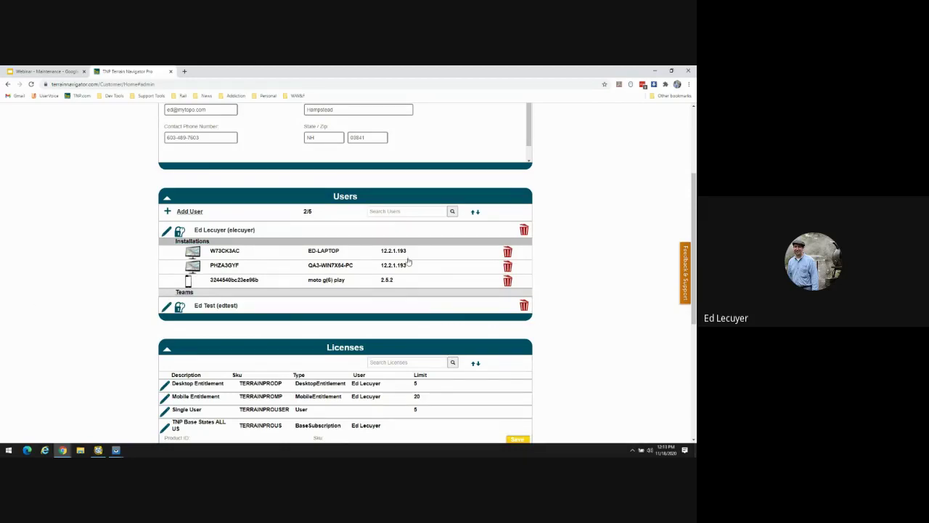
# Go to the account's Downloads page, expand the TNP Desktop Software installers and highlight the TNP 12.2.1 Upgrade entry.
pyautogui.scroll(3, 334, 202)
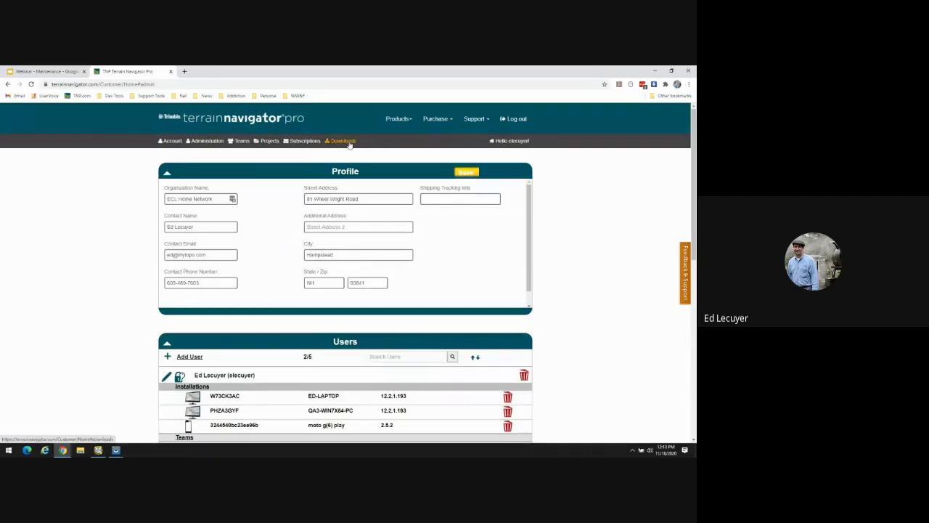
pyautogui.click(349, 144)
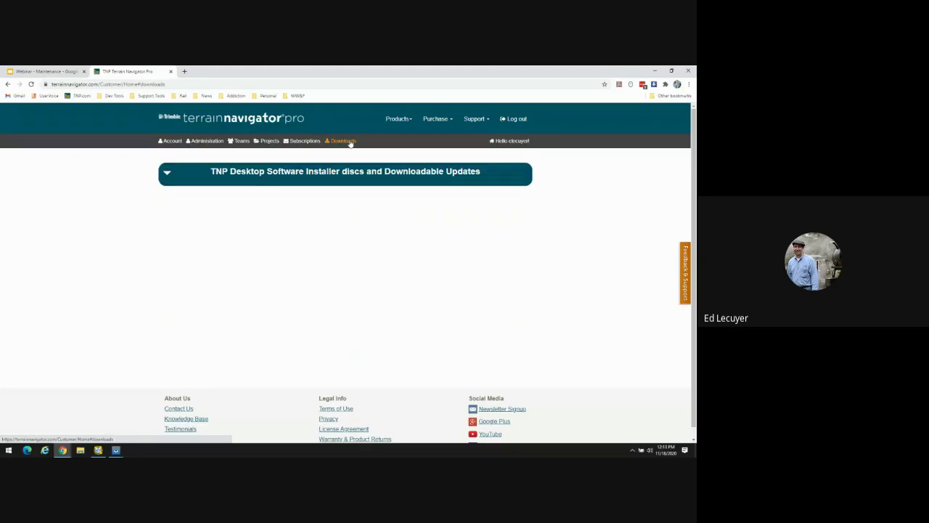
pyautogui.click(319, 172)
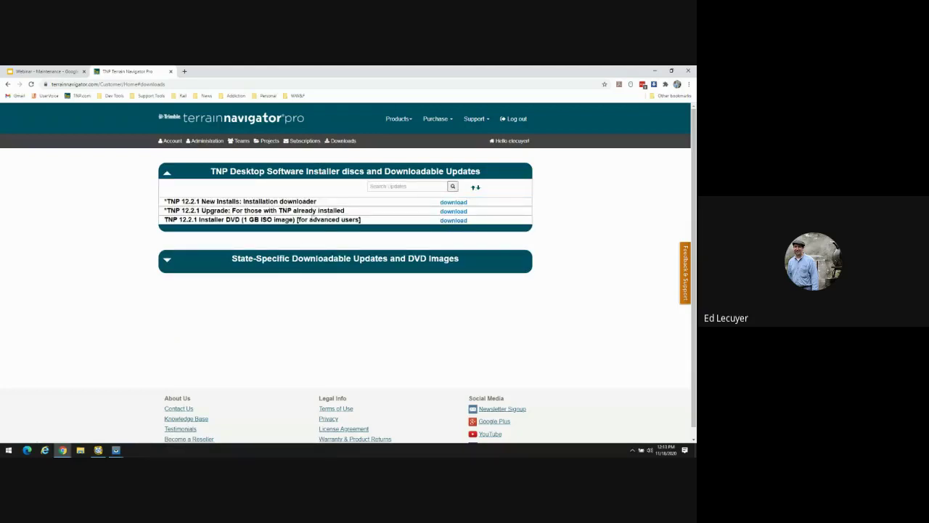
pyautogui.moveTo(166, 208); pyautogui.dragTo(518, 224)
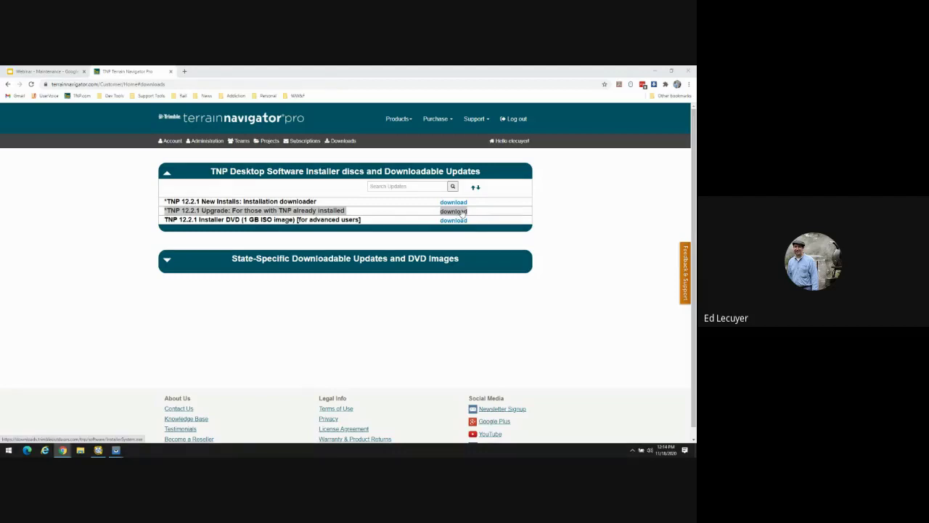
# Expand the State-Specific Downloadable Updates and DVD Images, and highlight the TNP 12.2.1 Upgrade entry again.
pyautogui.click(394, 246)
pyautogui.click(370, 261)
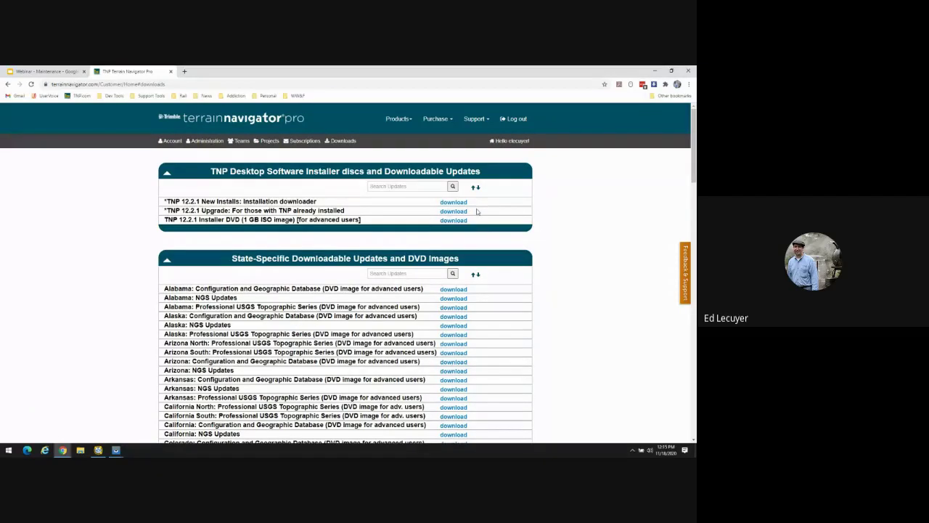
pyautogui.moveTo(477, 210)
pyautogui.mouseDown()
pyautogui.moveTo(168, 212)
pyautogui.moveTo(476, 214)
pyautogui.moveTo(468, 211)
pyautogui.mouseUp()
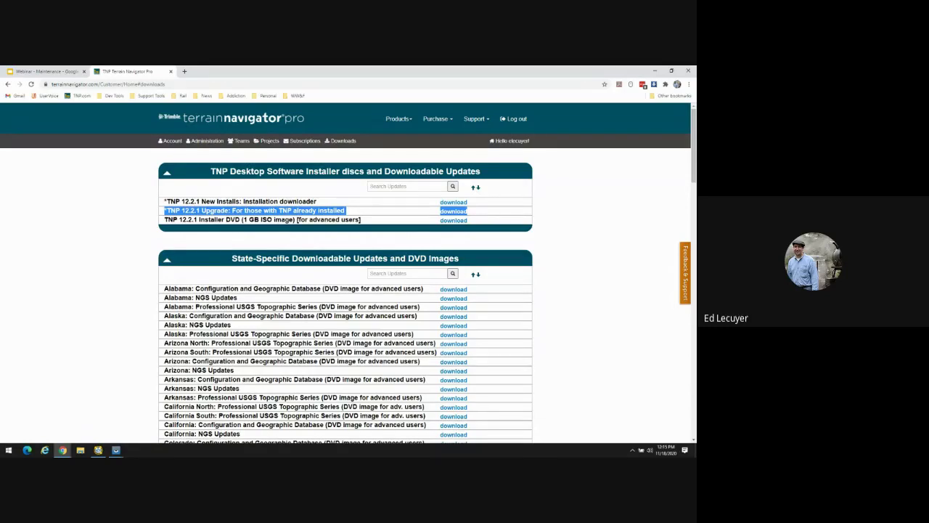
# Switch to the Terrain Navigator Pro desktop program, check the National Geodetic Survey datasheet of the control marker west of Derby, and close it.
pyautogui.hotkey('alt', 'Tab')
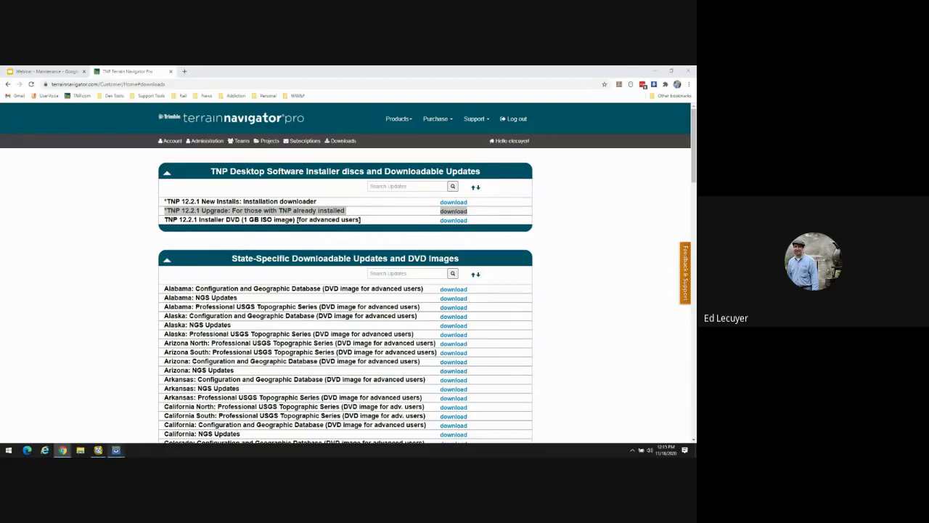
pyautogui.click(99, 452)
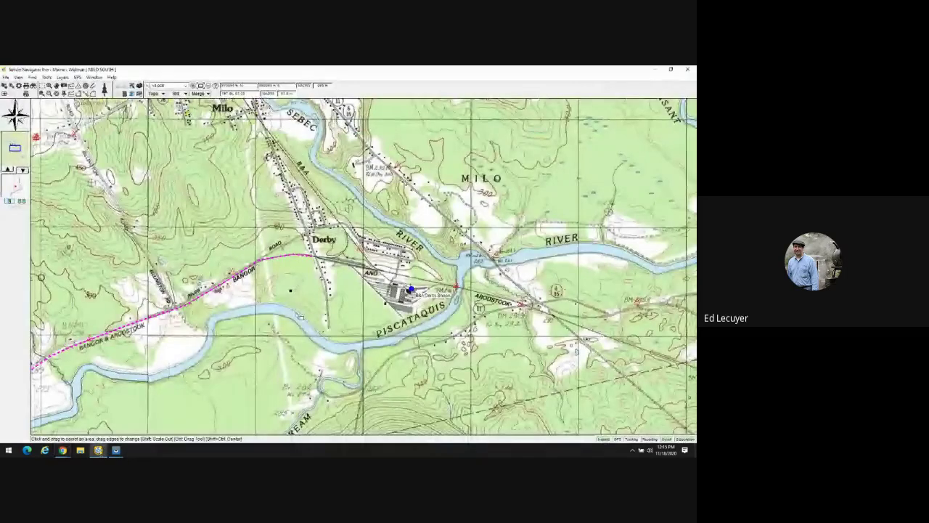
pyautogui.click(236, 276)
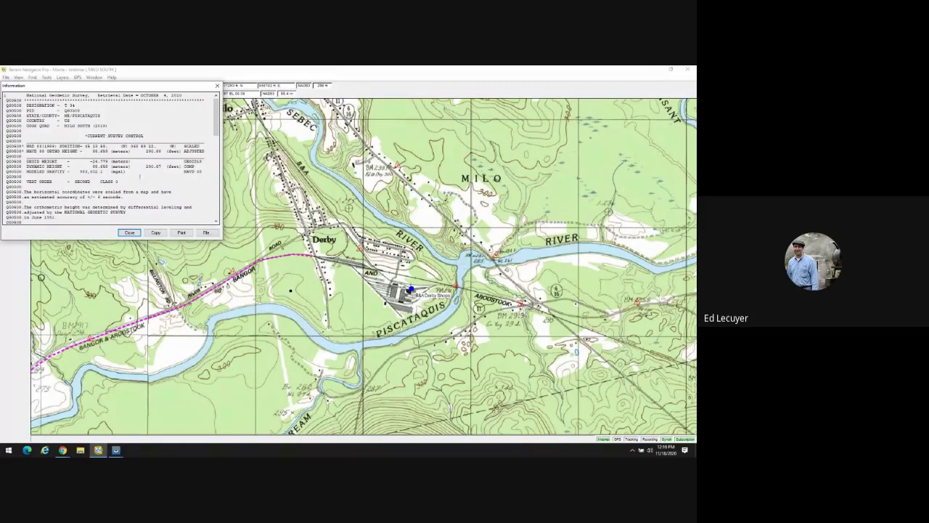
pyautogui.scroll(-8, 204, 217)
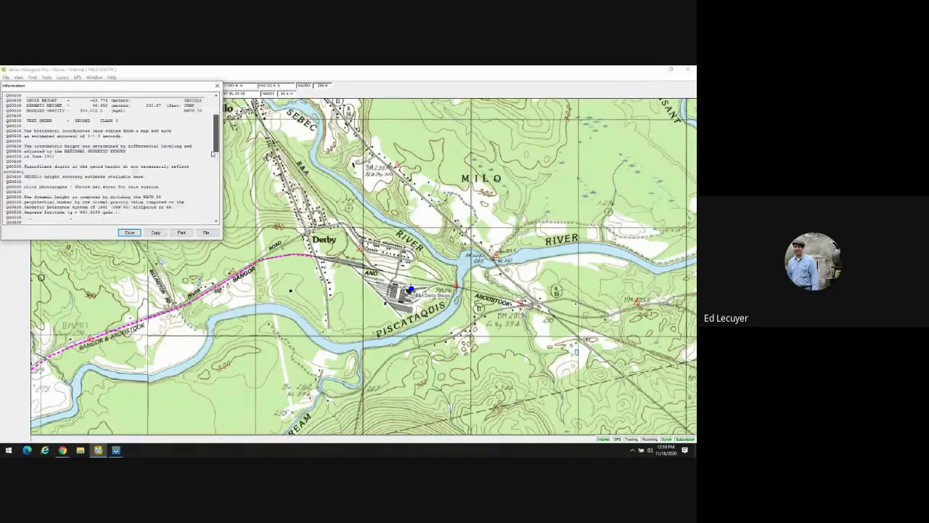
pyautogui.scroll(8, 204, 216)
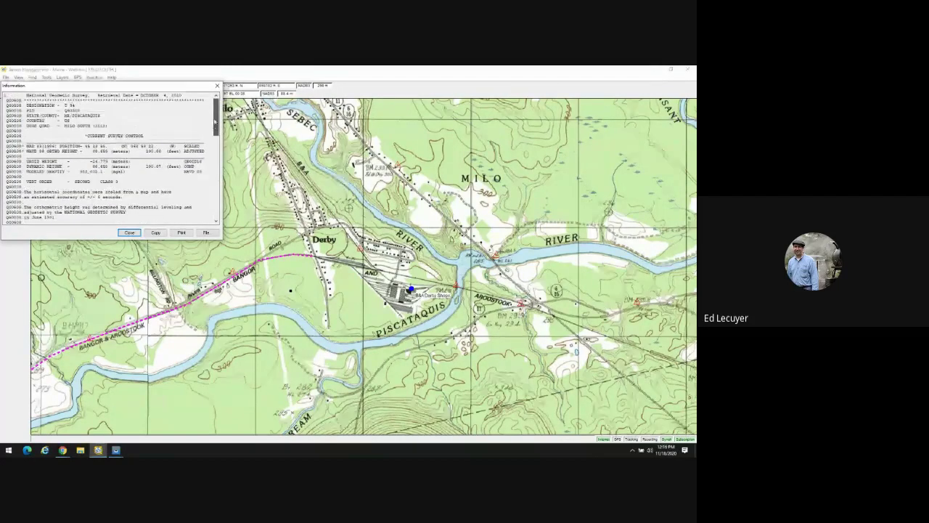
pyautogui.moveTo(182, 96)
pyautogui.mouseDown()
pyautogui.moveTo(4, 96)
pyautogui.moveTo(174, 95)
pyautogui.mouseUp()
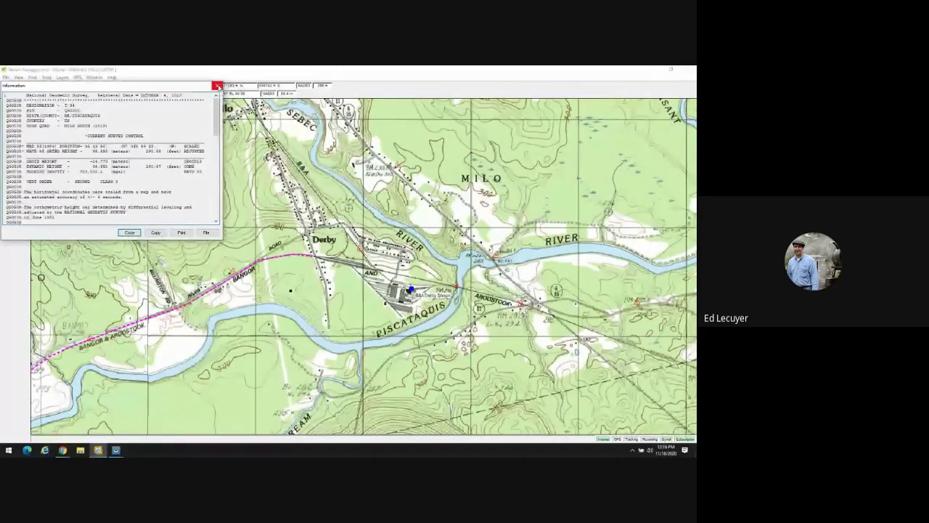
pyautogui.click(216, 86)
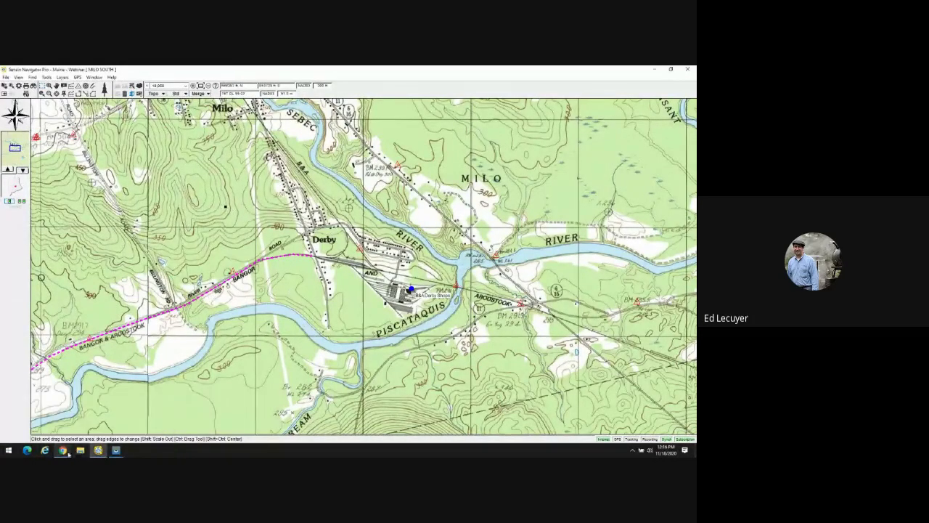
# Switch back to the Downloads page in Chrome and find the New England NGS Updates entry.
pyautogui.moveTo(62, 450)
pyautogui.click(93, 420)
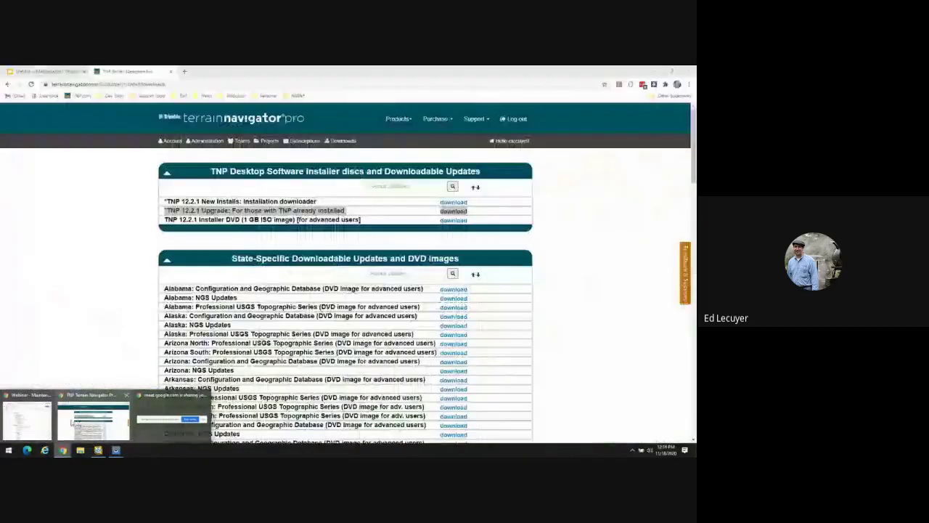
pyautogui.scroll(-15, 199, 346)
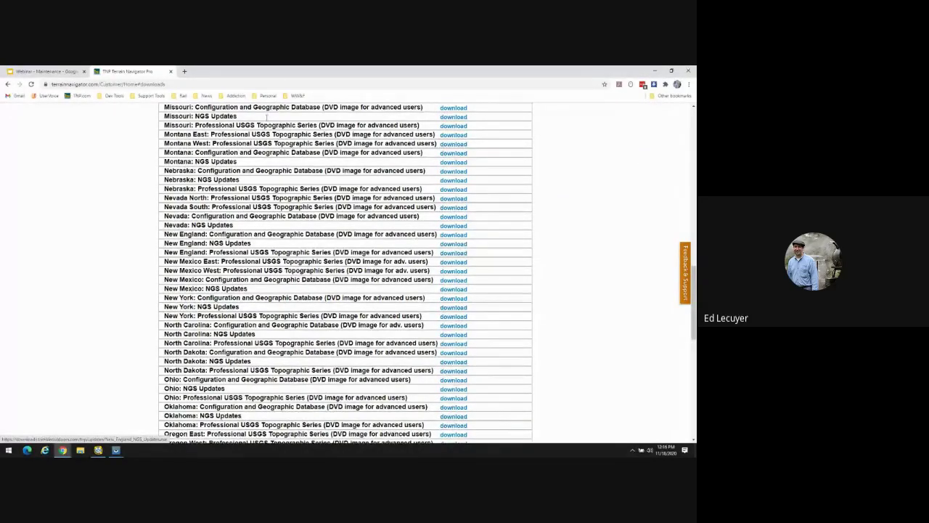
# Switch to the Terrain Navigator Pro desktop program and turn off the visibility of the Benchmarks layer.
pyautogui.click(64, 450)
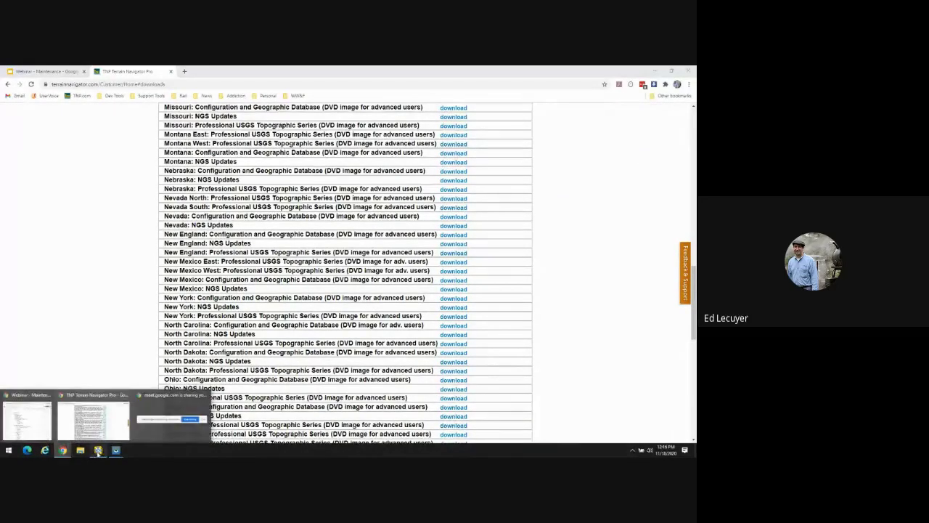
pyautogui.click(98, 450)
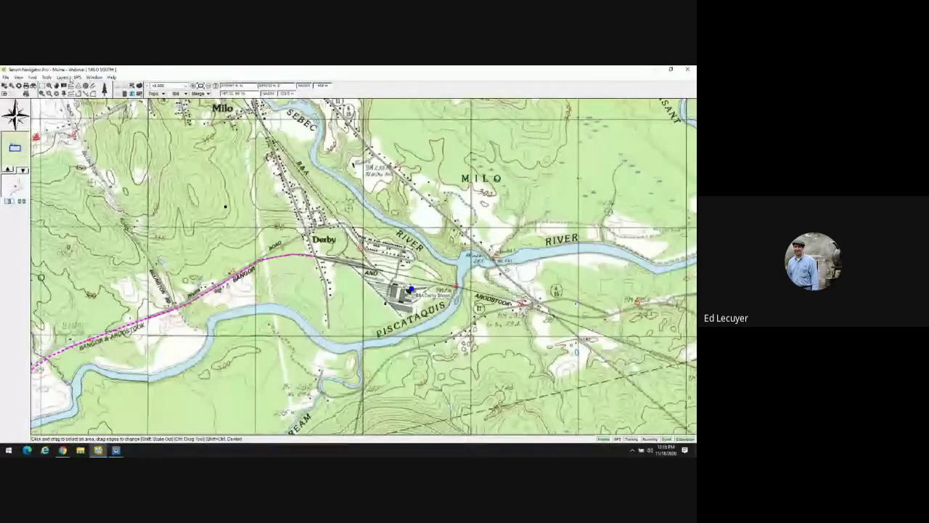
pyautogui.click(18, 77)
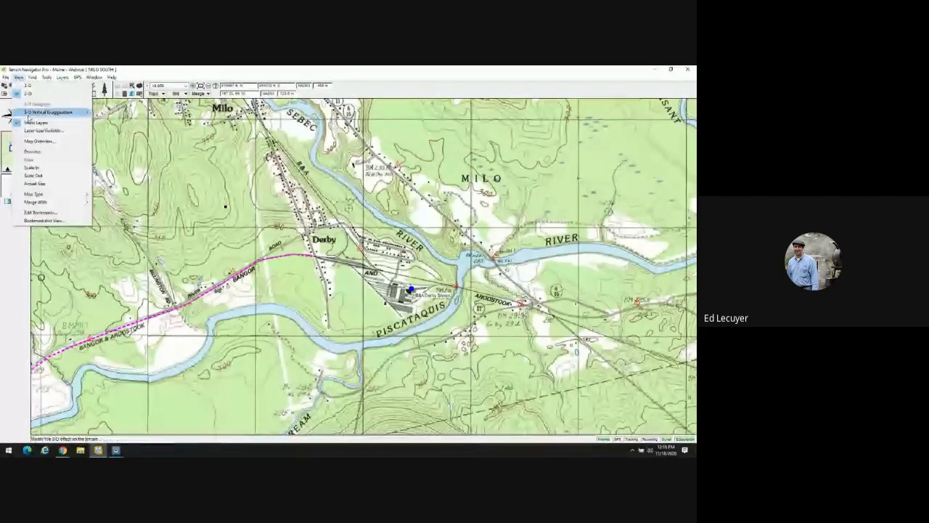
pyautogui.moveTo(61, 78)
pyautogui.moveTo(19, 76)
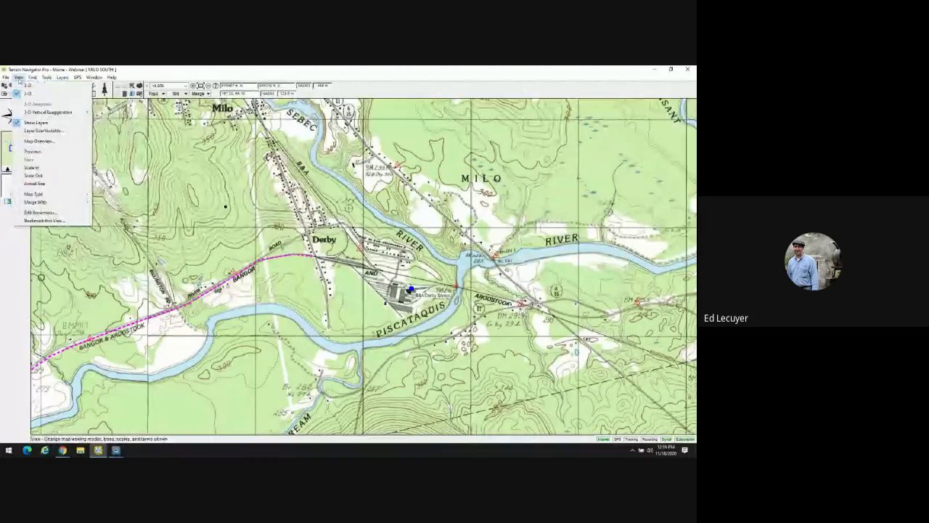
pyautogui.click(36, 131)
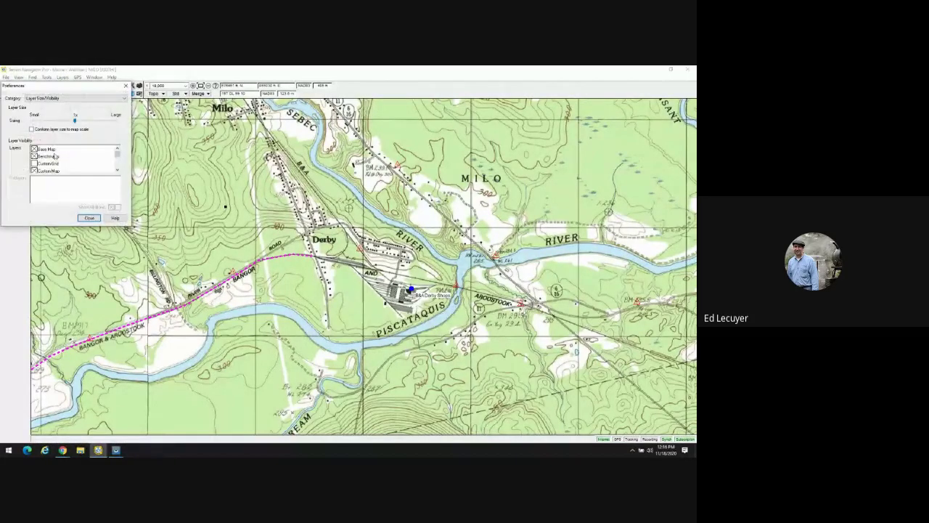
pyautogui.click(42, 157)
pyautogui.click(89, 217)
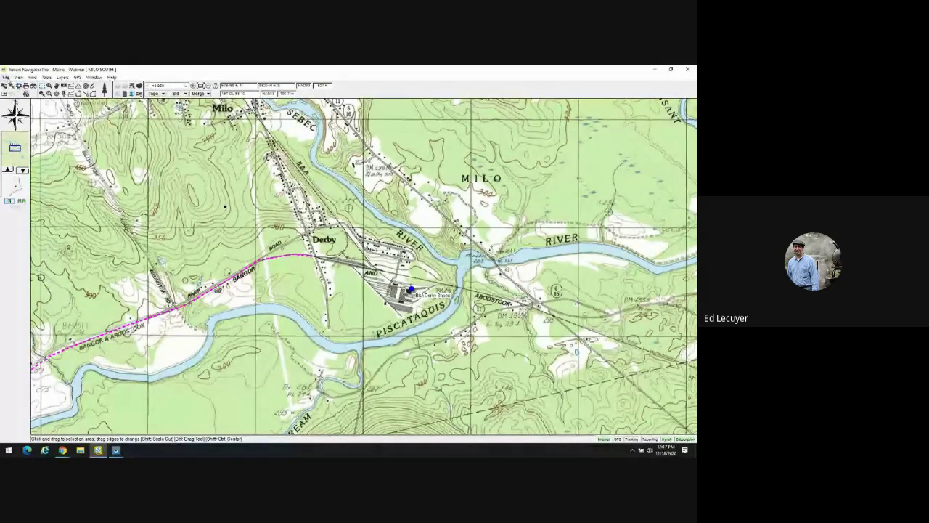
# Check the application update options in the Internet Access and Map Cache preferences and close them.
pyautogui.click(6, 77)
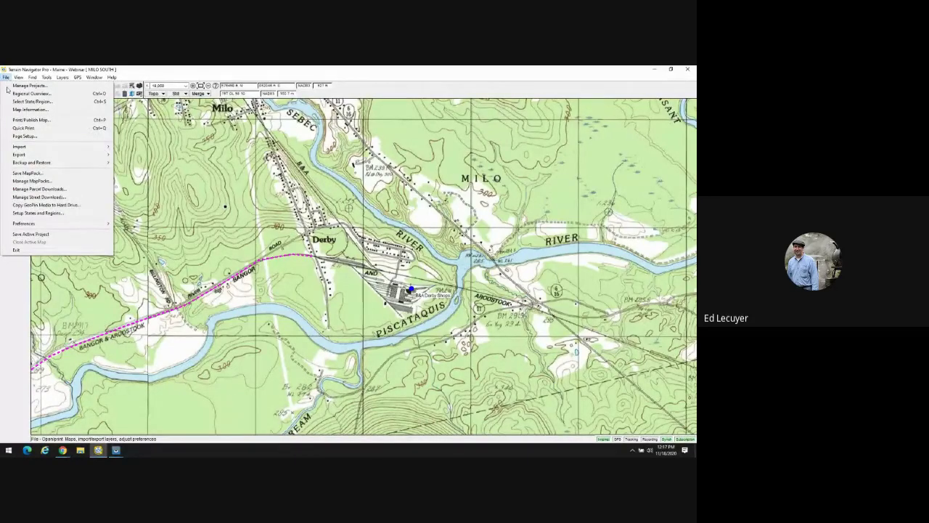
pyautogui.moveTo(49, 223)
pyautogui.click(155, 327)
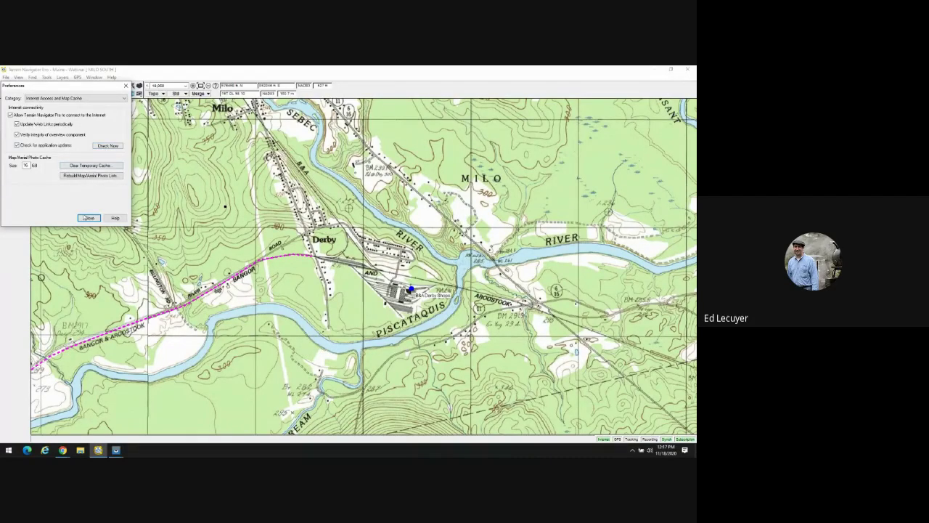
pyautogui.click(89, 218)
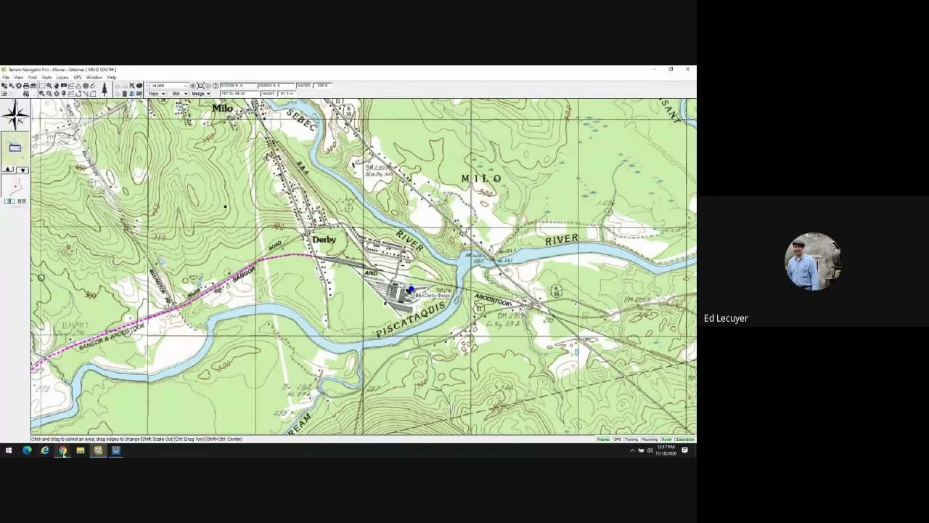
# Switch back to the Downloads page in Chrome and return to the TNP Desktop Software installers at its start.
pyautogui.moveTo(63, 452)
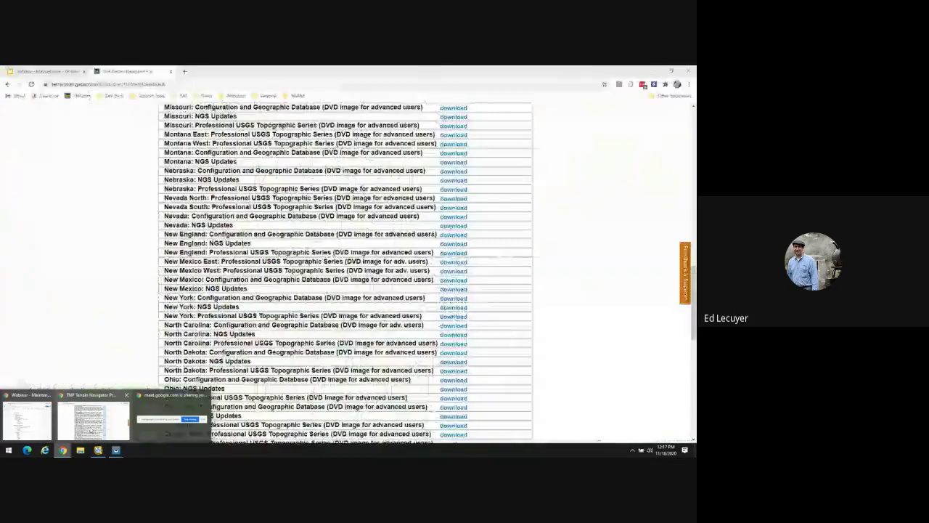
pyautogui.click(93, 420)
pyautogui.scroll(10, 454, 211)
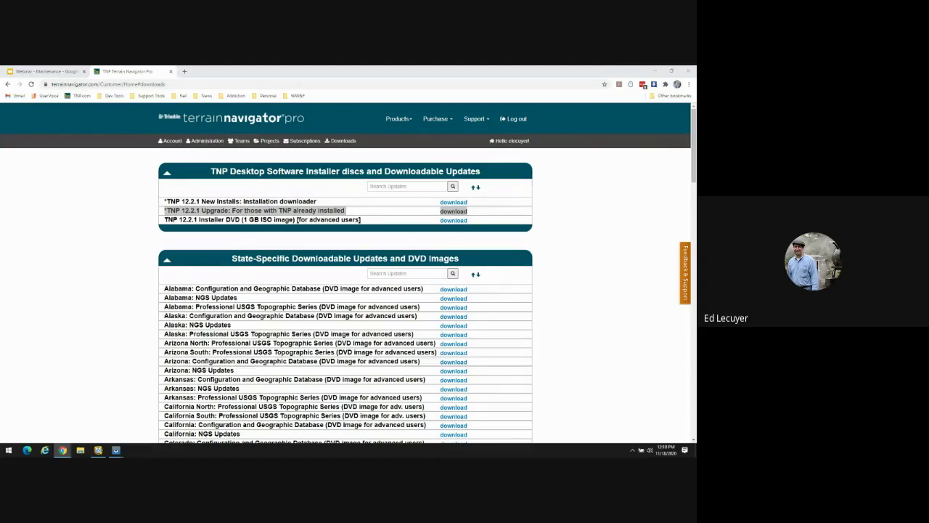
# On the Subscriptions page, try marking both TNP Stand Alone, Entire US Set subscriptions for renewal, and clear both selections again.
pyautogui.click(308, 141)
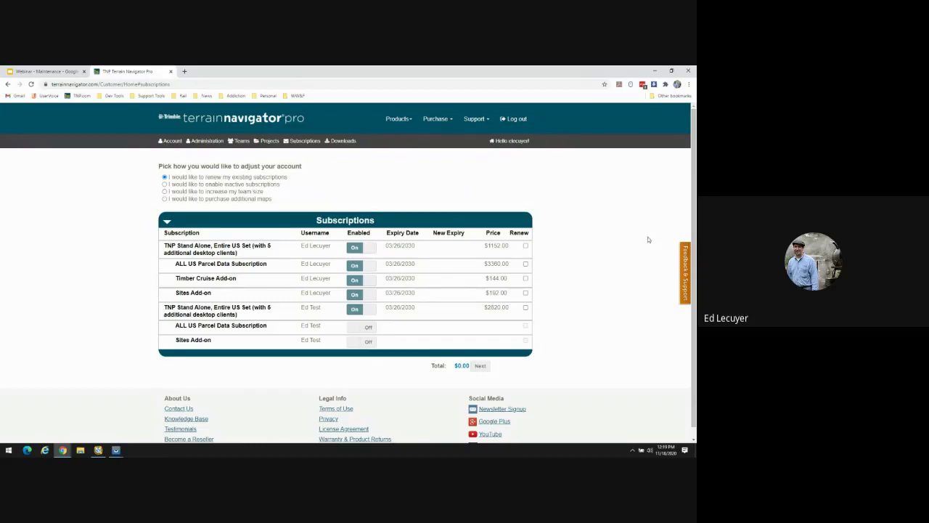
pyautogui.click(525, 246)
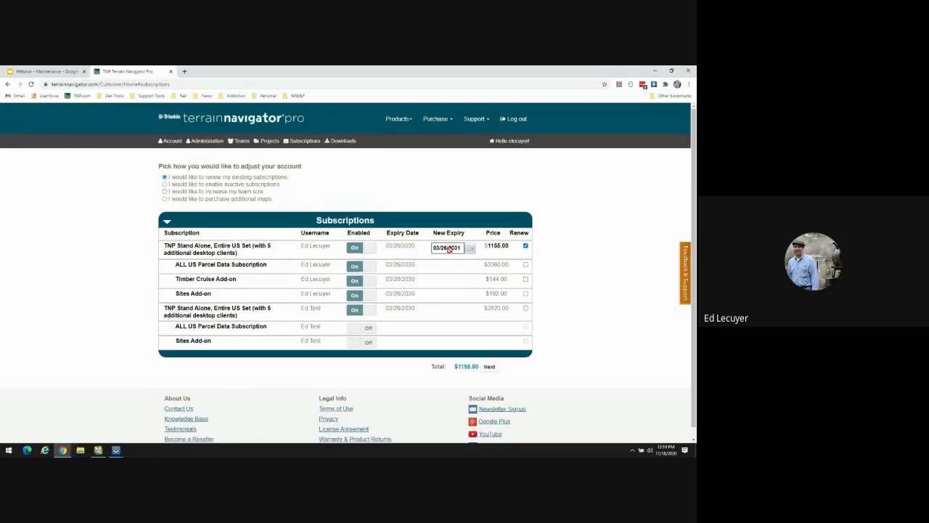
pyautogui.click(525, 307)
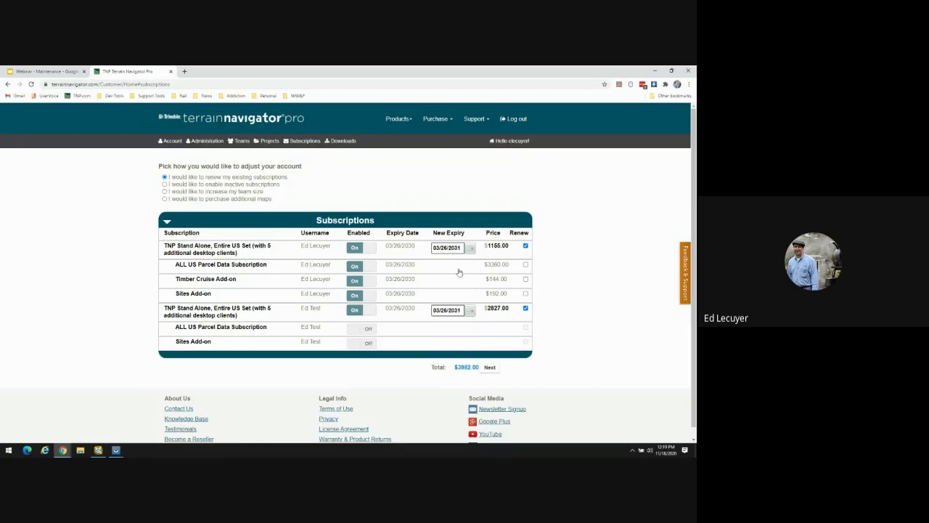
pyautogui.click(456, 312)
pyautogui.click(525, 246)
pyautogui.click(525, 307)
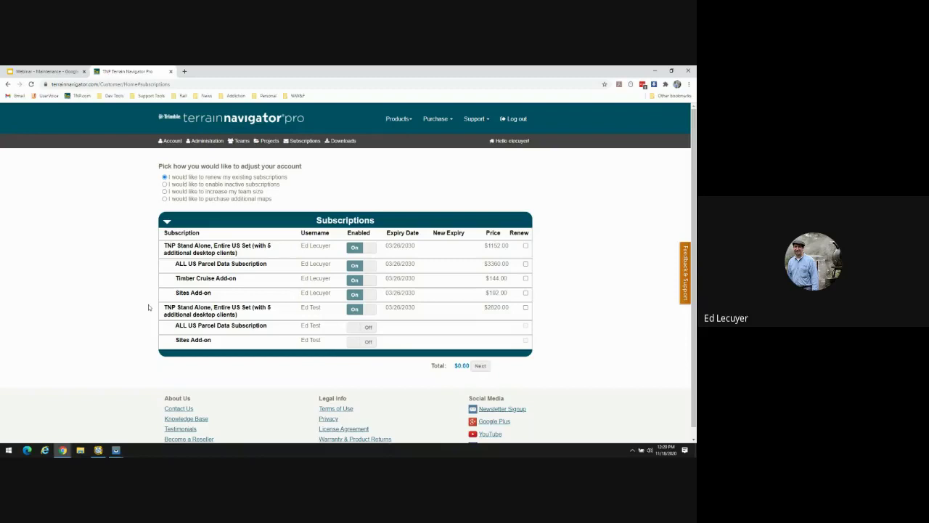
# Switch to the Terrain Navigator Pro desktop program and change the map type through Aerial OrthoPhoto, Satellite Imagery and Street to Terrain.
pyautogui.click(98, 451)
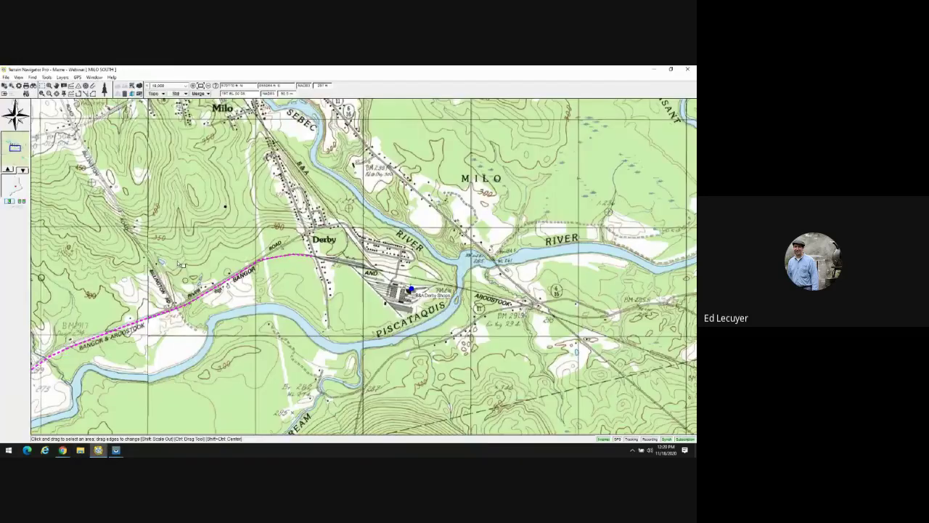
pyautogui.click(156, 94)
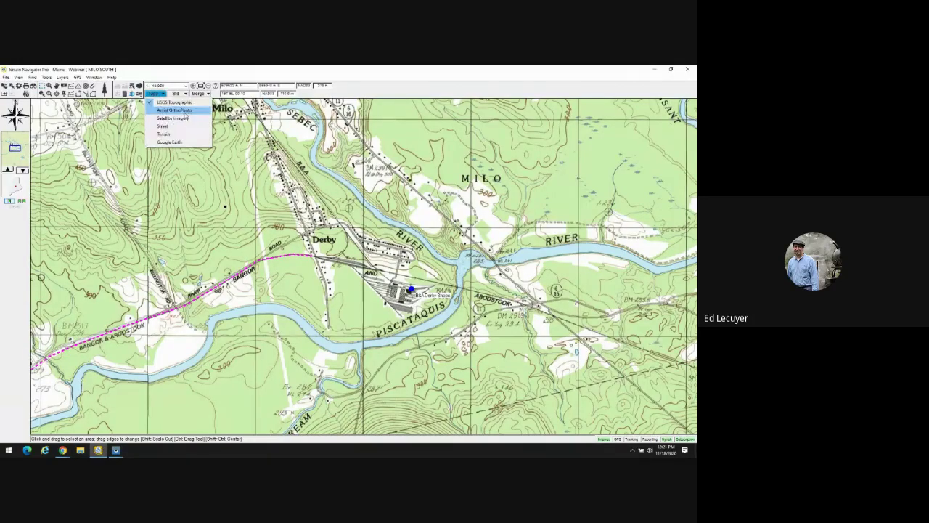
pyautogui.click(174, 110)
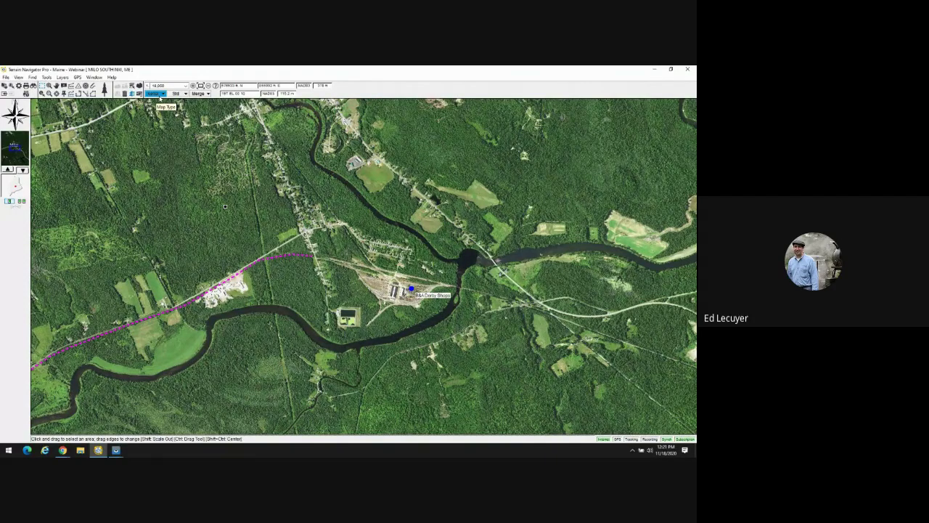
pyautogui.click(160, 95)
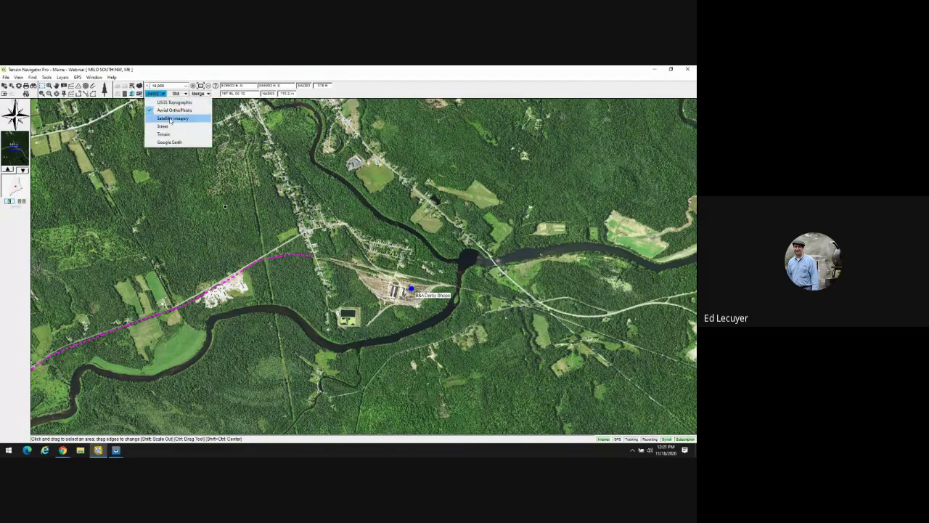
pyautogui.click(170, 119)
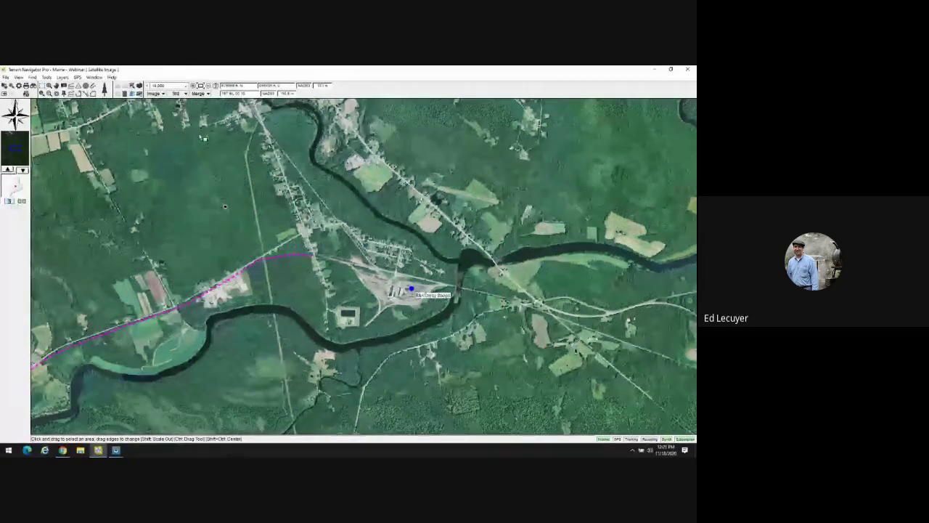
pyautogui.click(156, 94)
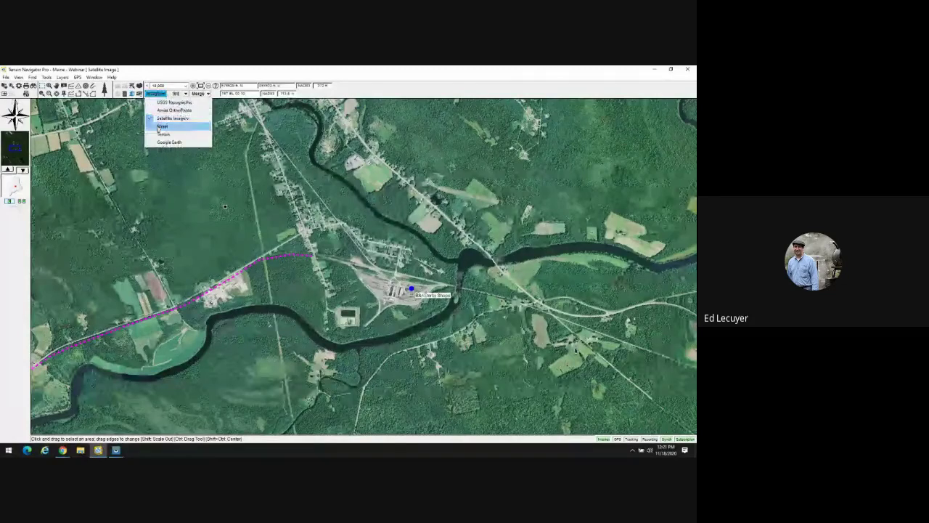
pyautogui.click(161, 126)
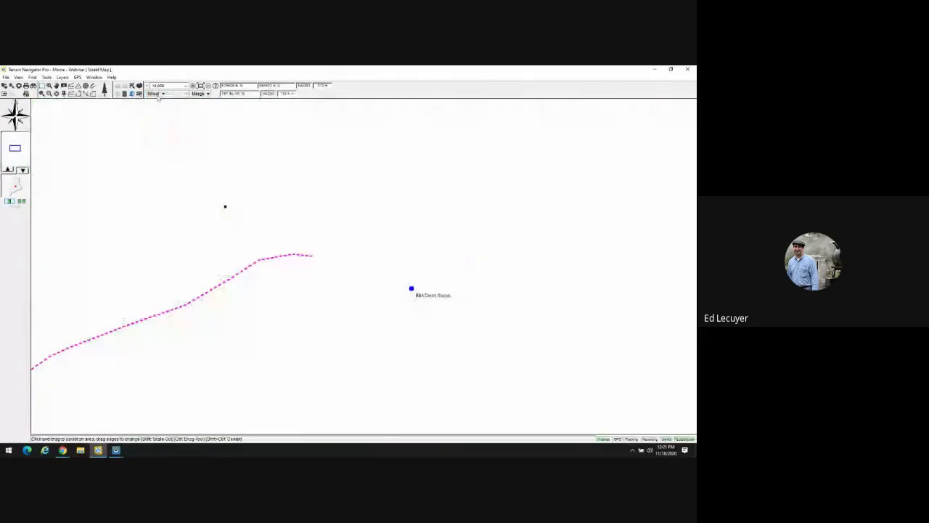
pyautogui.click(157, 95)
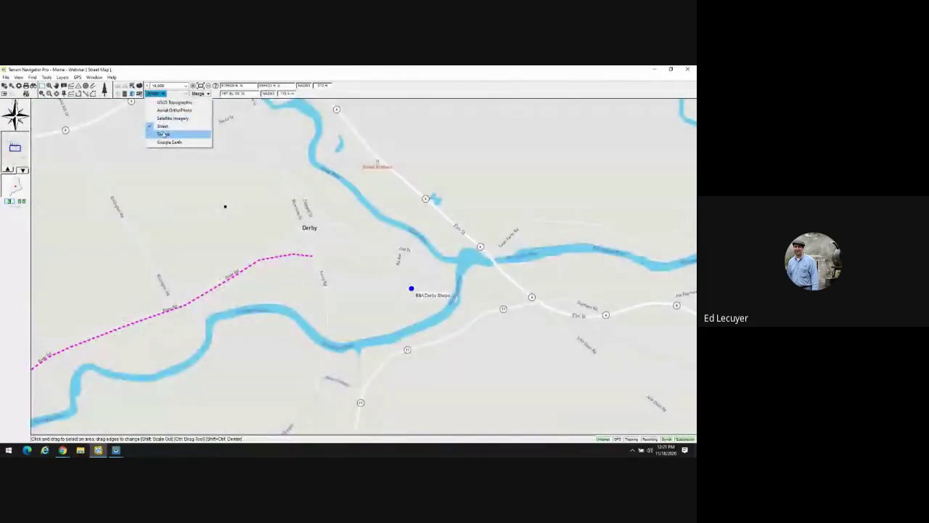
pyautogui.click(163, 134)
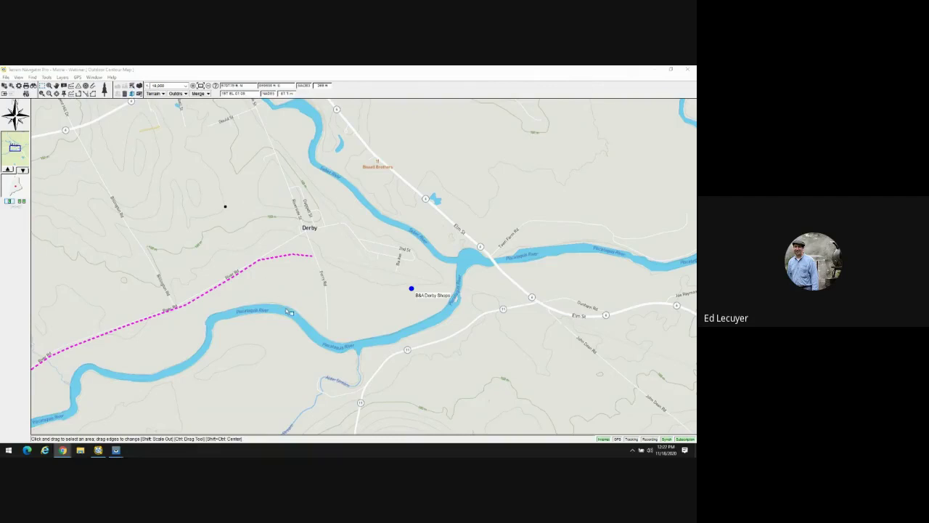
# Check the installed program version in the About information and close it.
pyautogui.click(112, 77)
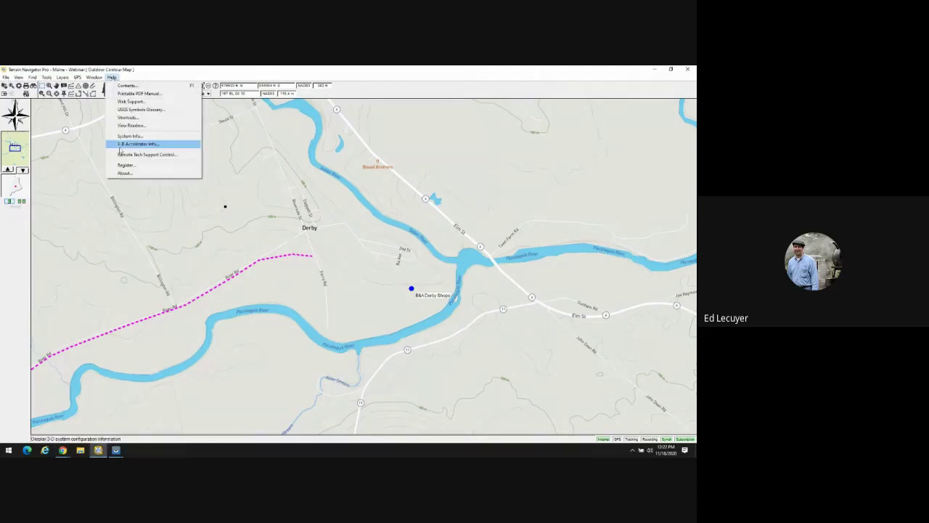
pyautogui.click(125, 173)
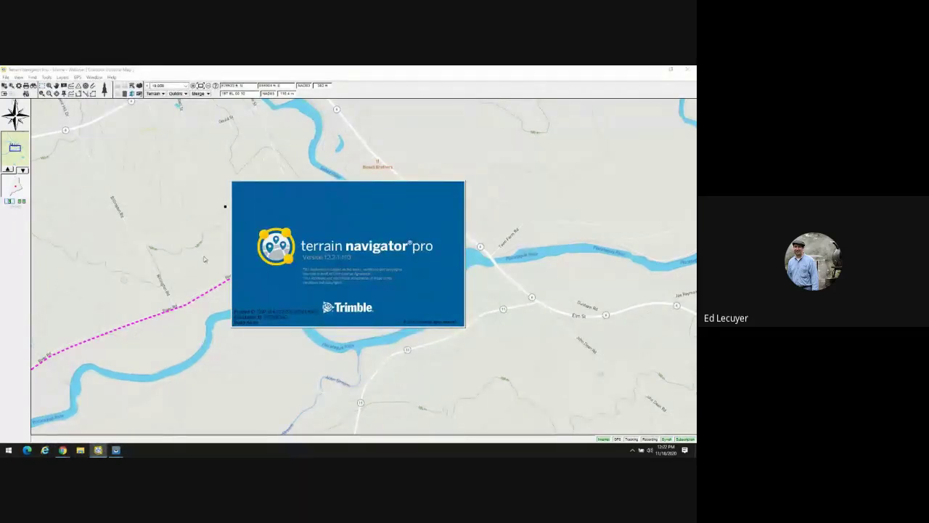
pyautogui.click(513, 193)
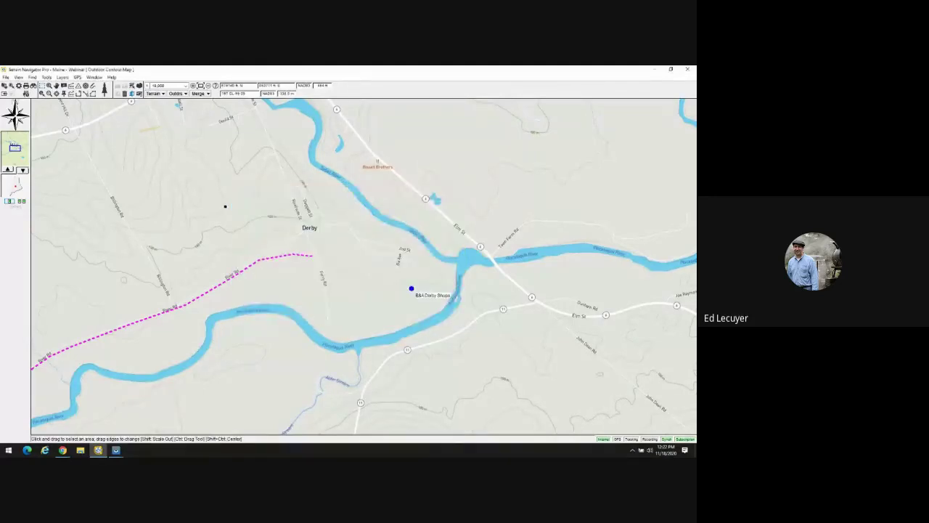